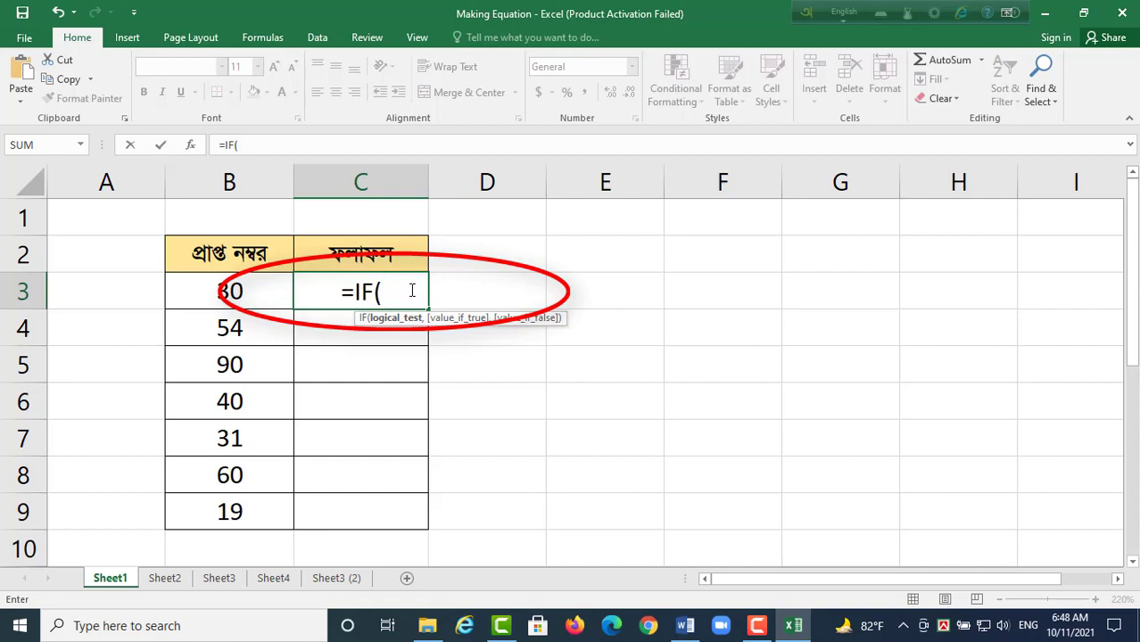
Complete the C3 formula as =IF(B3>=33,"Pass","Fail") and fill it down through C9.
{"action": "type", "text": "B3>=33"}
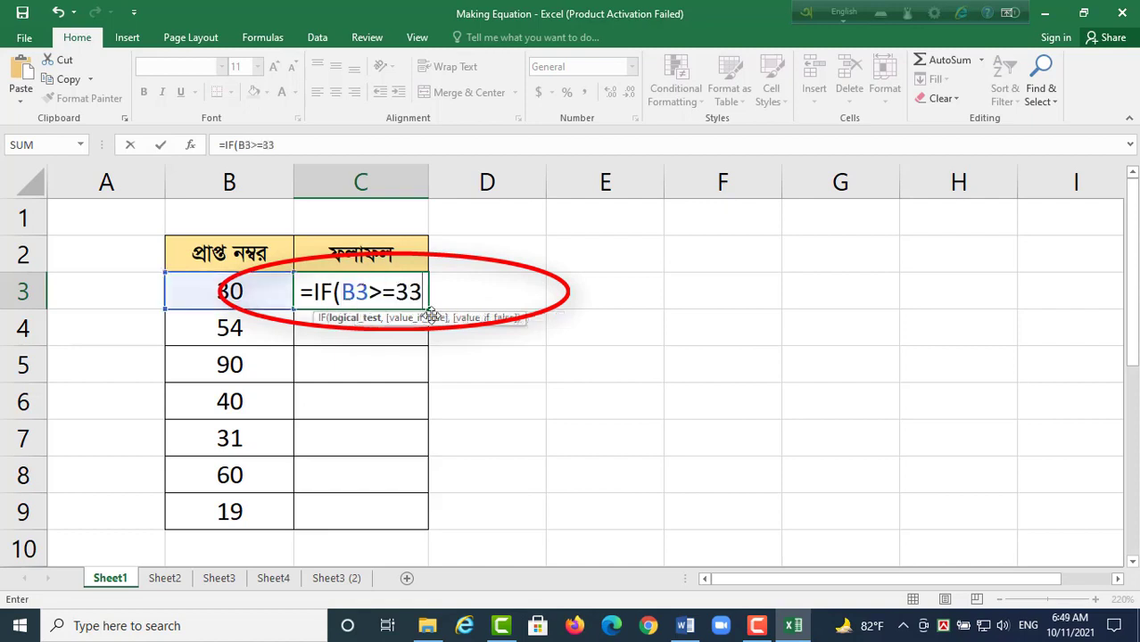
{"action": "type", "text": ","}
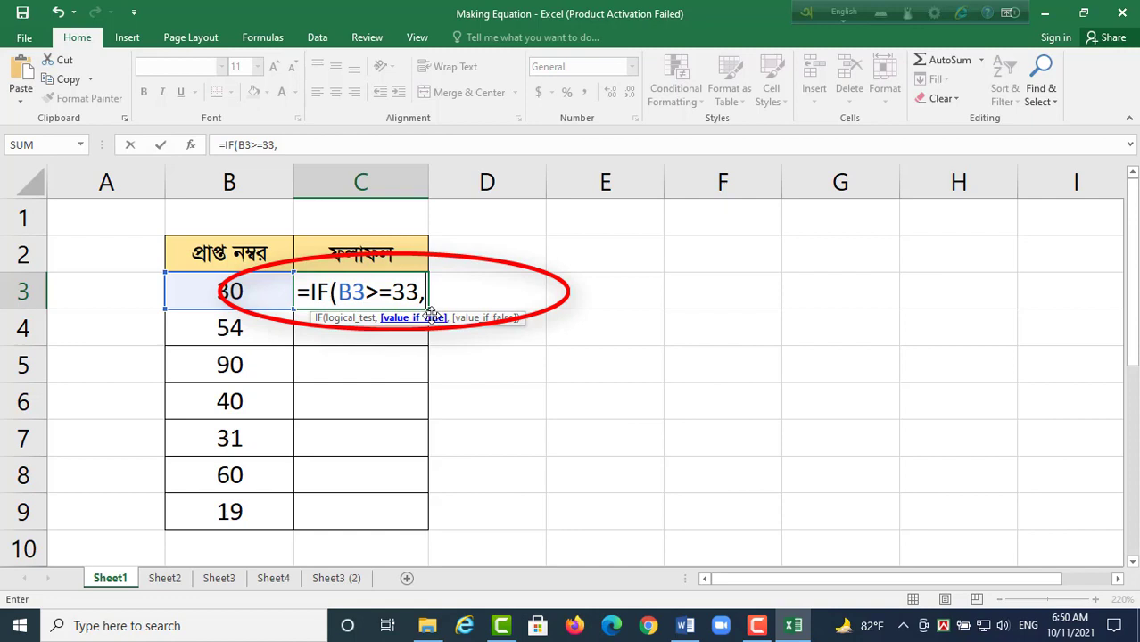
{"action": "type", "text": "\""}
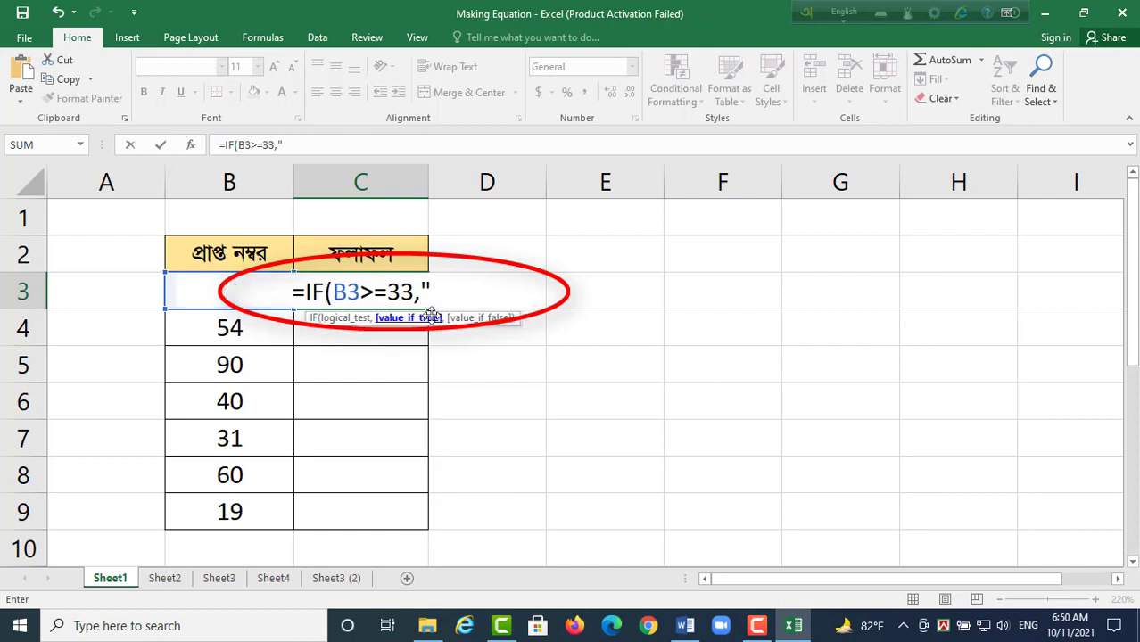
{"action": "type", "text": "Pass\""}
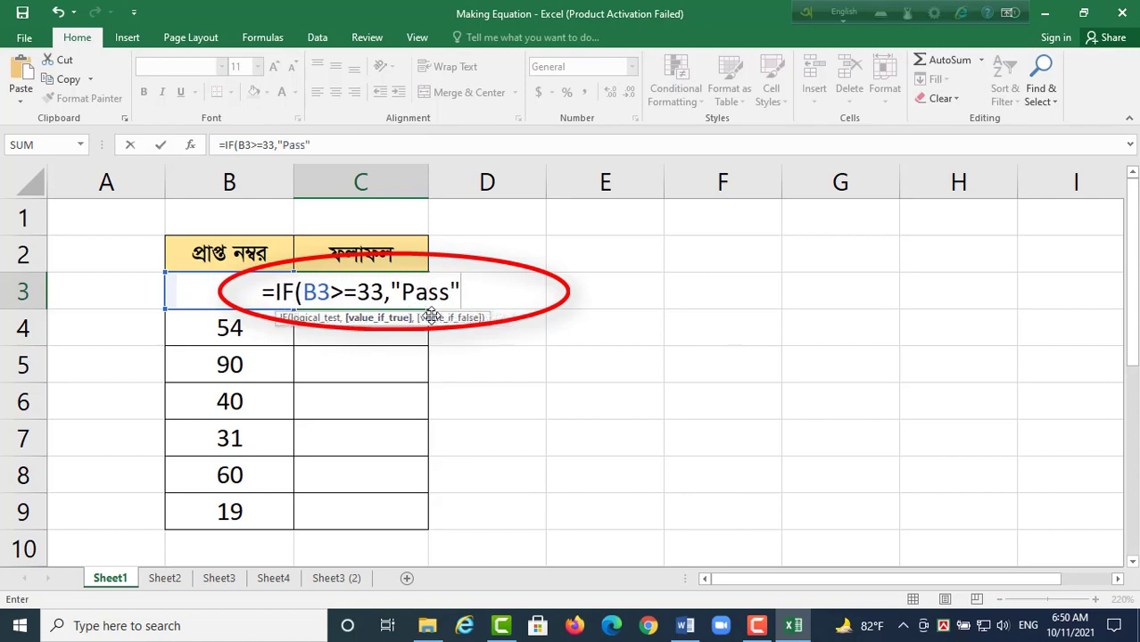
{"action": "type", "text": ","}
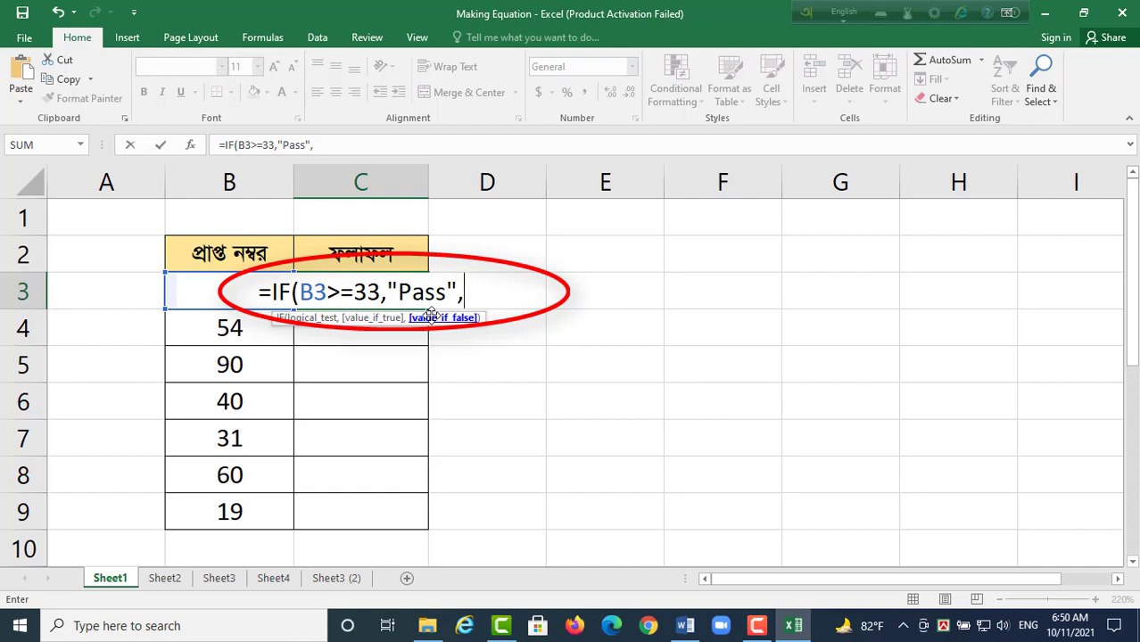
{"action": "type", "text": "\"F"}
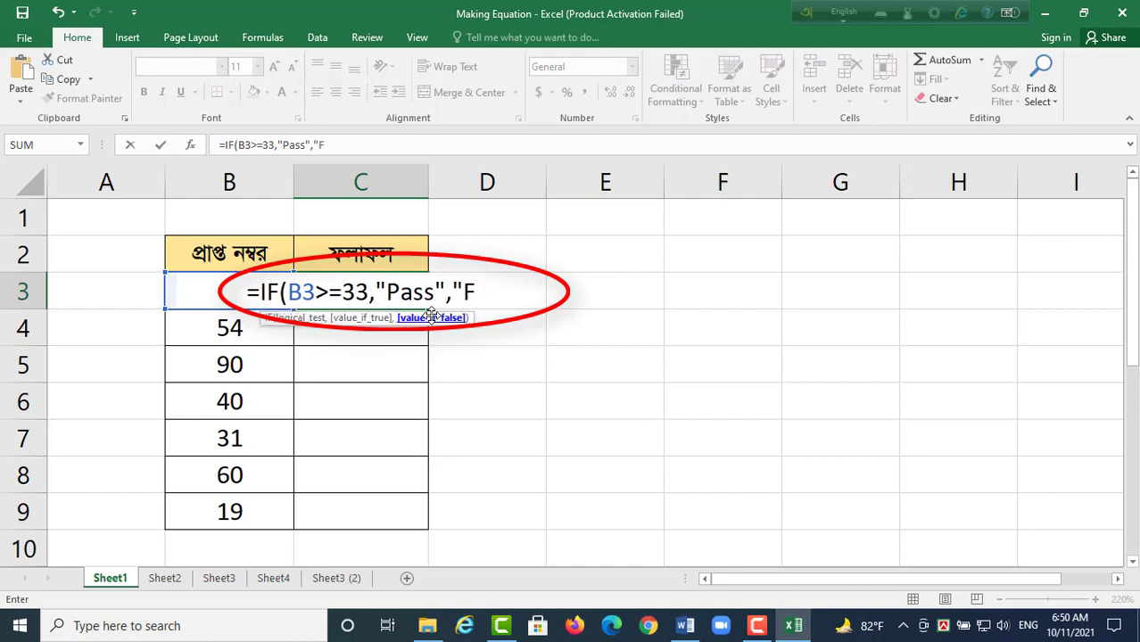
{"action": "type", "text": "ail\""}
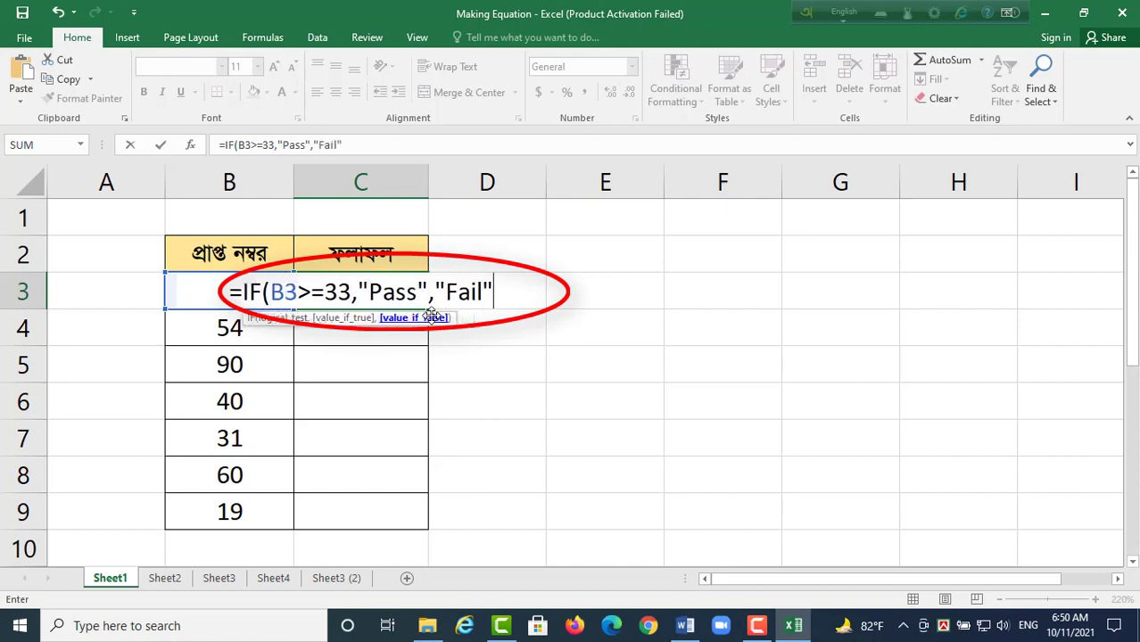
{"action": "type", "text": ")"}
{"action": "key", "text": "ctrl+Return"}
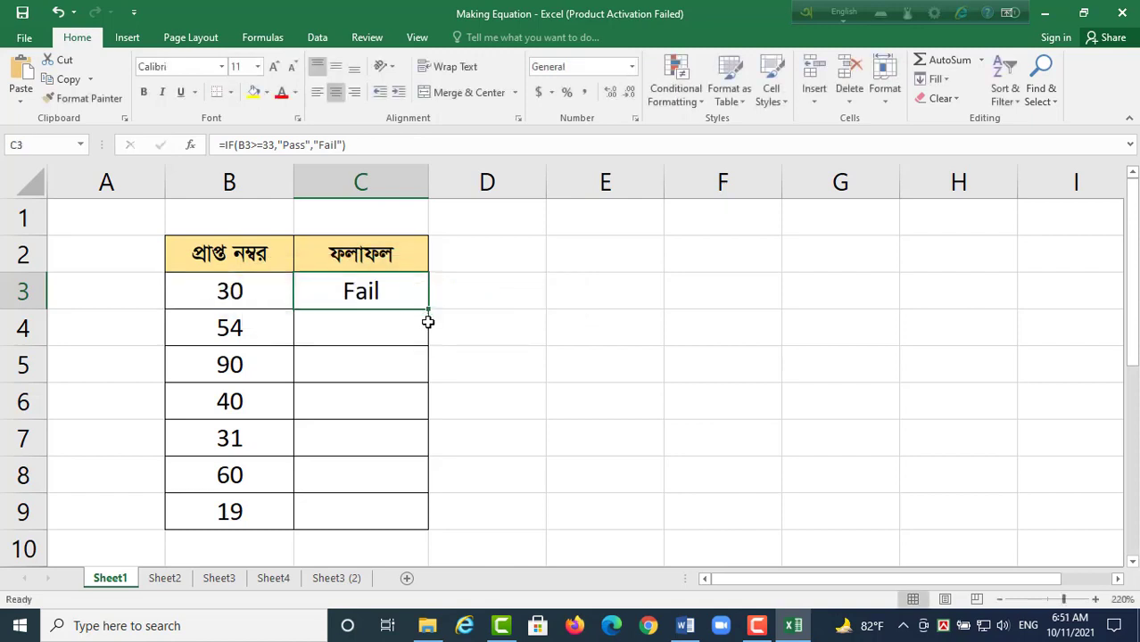
{"action": "left_click_drag", "start_coordinate": [428, 308], "coordinate": [445, 521]}
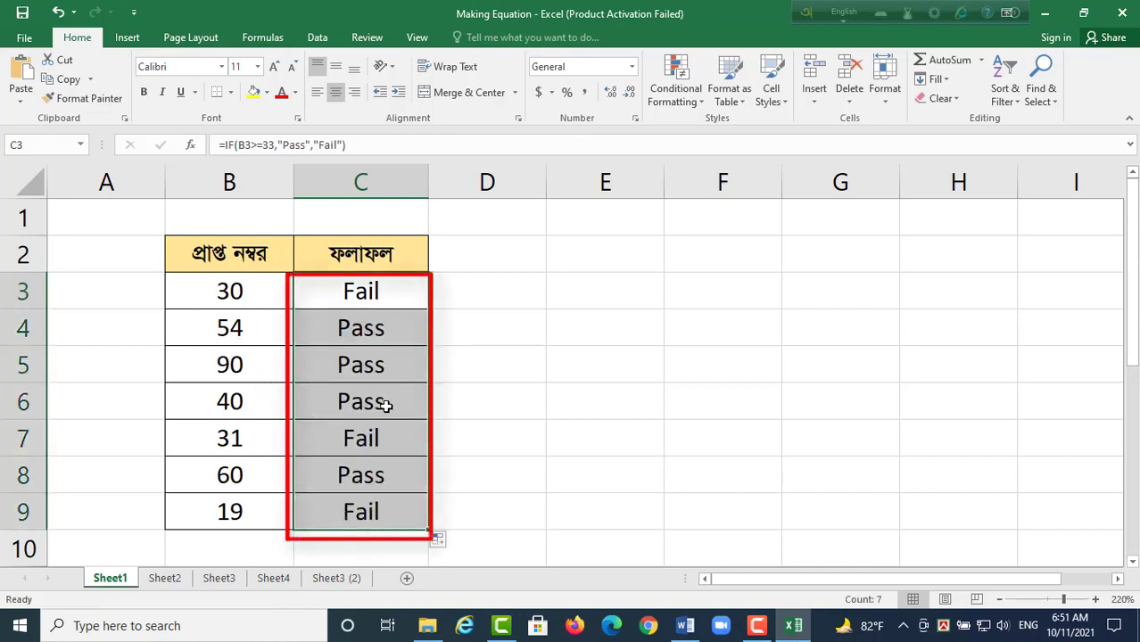
Change the mark in cell B3 to 44.
{"action": "left_click", "coordinate": [251, 296]}
{"action": "type", "text": "44"}
{"action": "key", "text": "Return"}
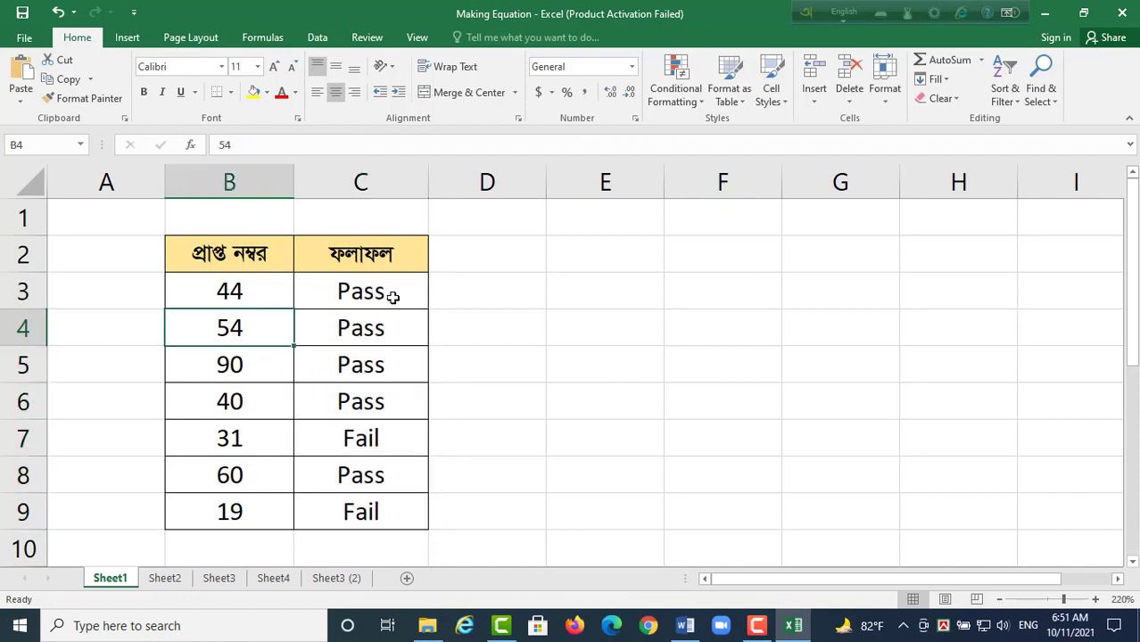
Enter the reversed pass/fail formula =IF(B3<33,"Fail","Pass") in cell D3.
{"action": "left_click", "coordinate": [513, 298]}
{"action": "type", "text": "=IF"}
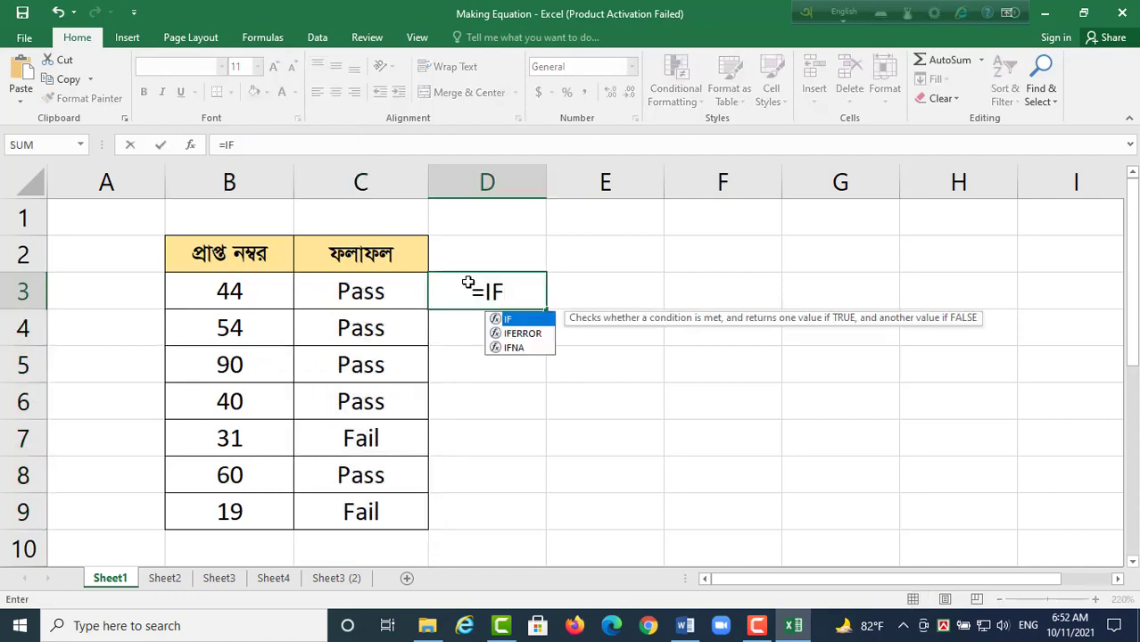
{"action": "type", "text": "("}
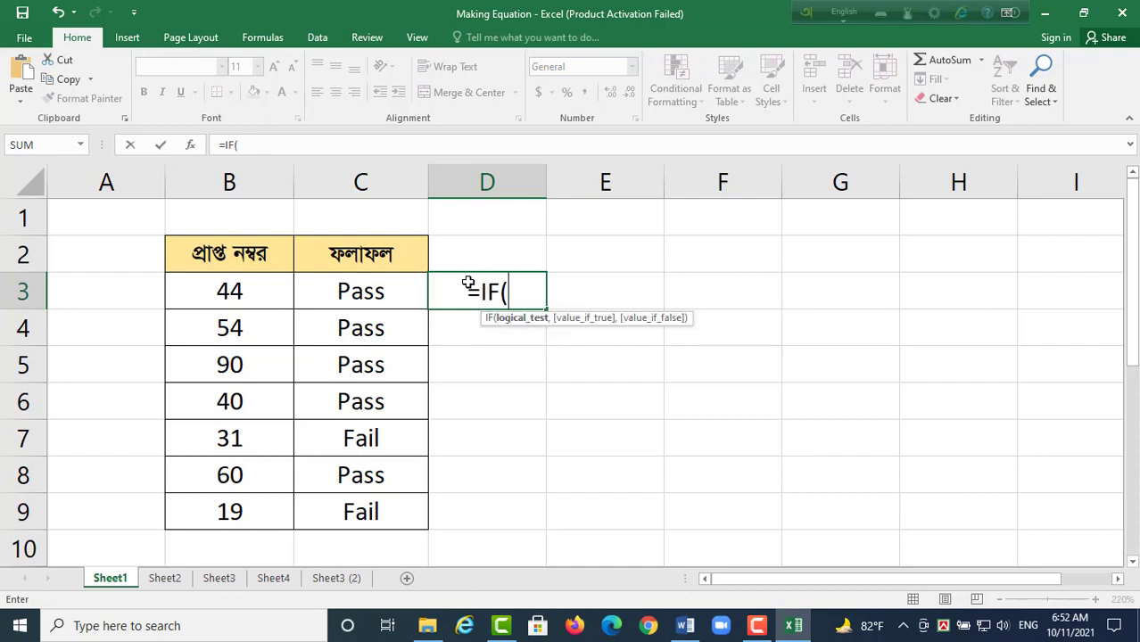
{"action": "key", "text": "Left"}
{"action": "key", "text": "Left"}
{"action": "type", "text": ","}
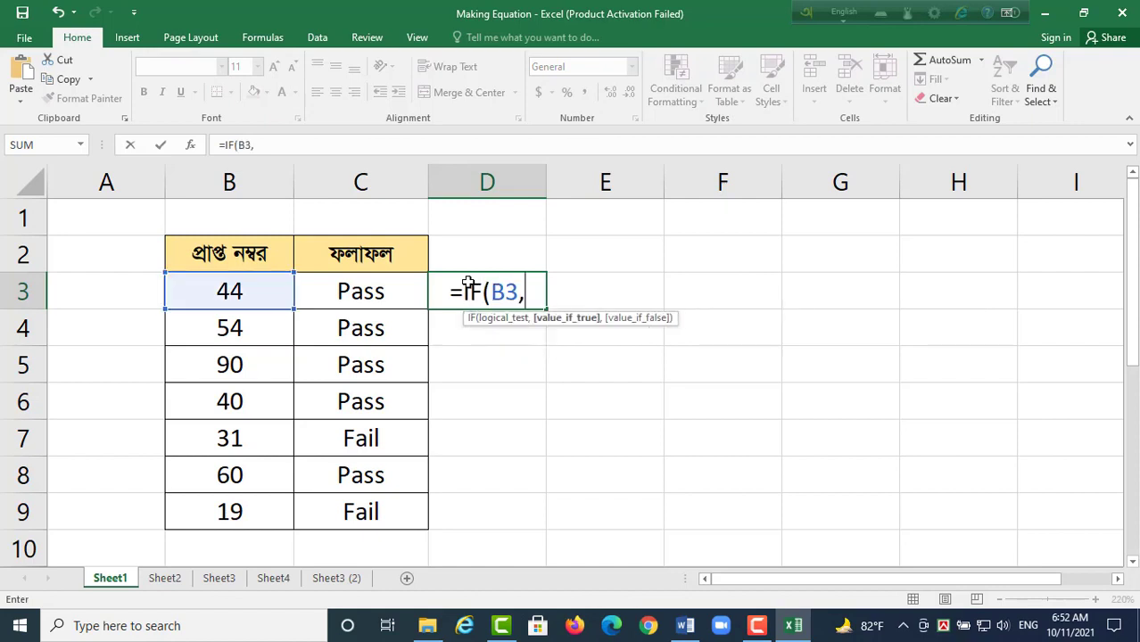
{"action": "key", "text": "BackSpace"}
{"action": "type", "text": "<33"}
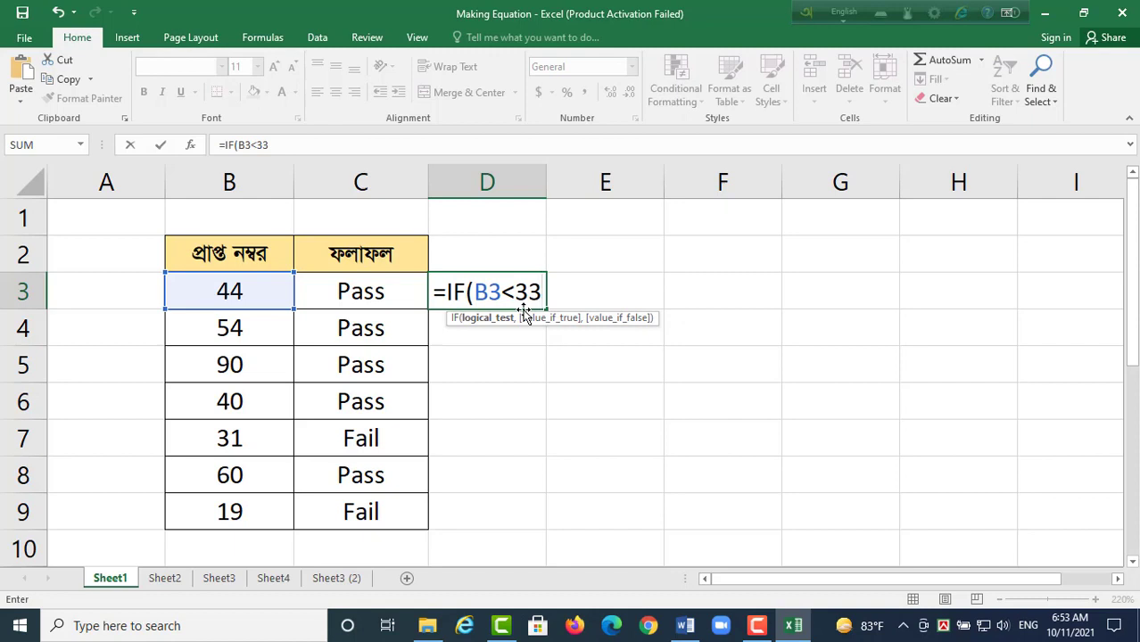
{"action": "type", "text": ","}
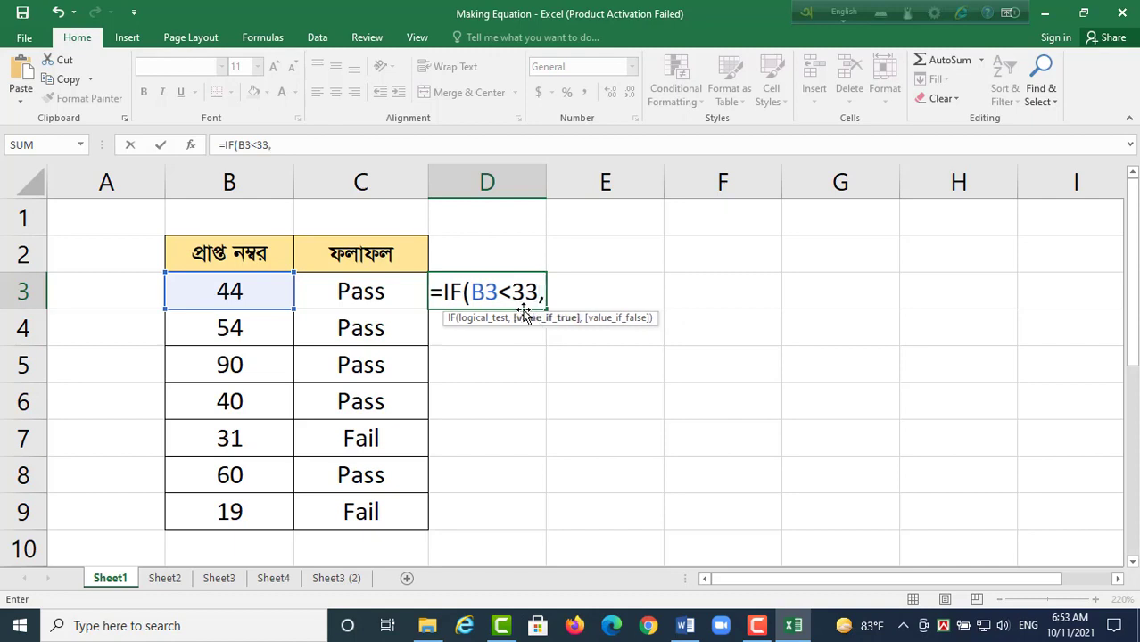
{"action": "type", "text": "\"Fail\""}
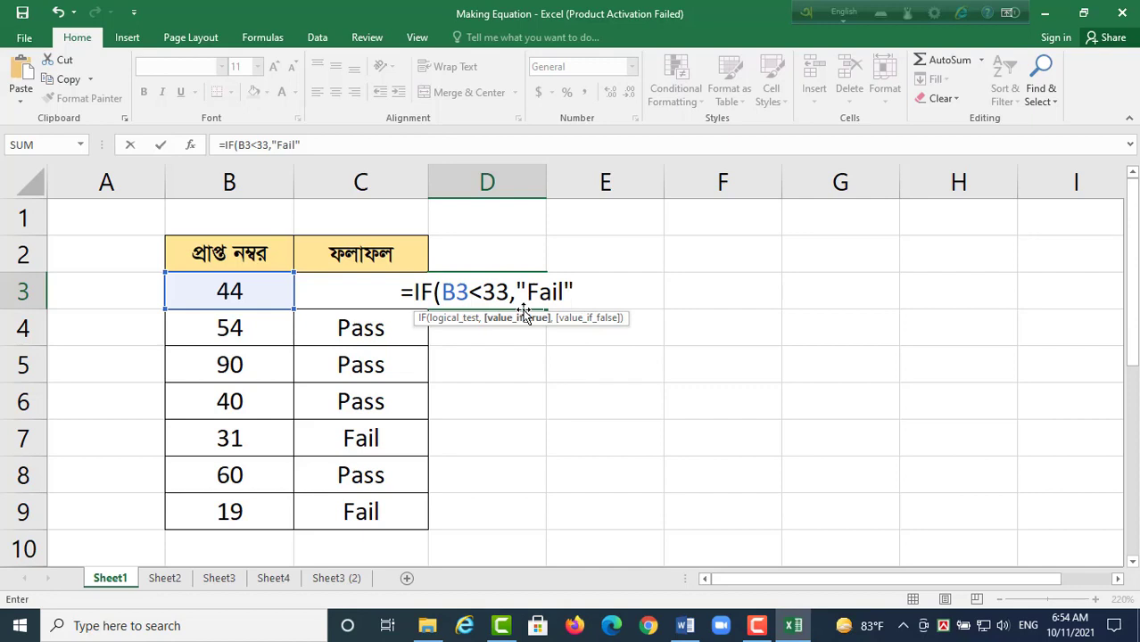
{"action": "type", "text": ",\"Pass\""}
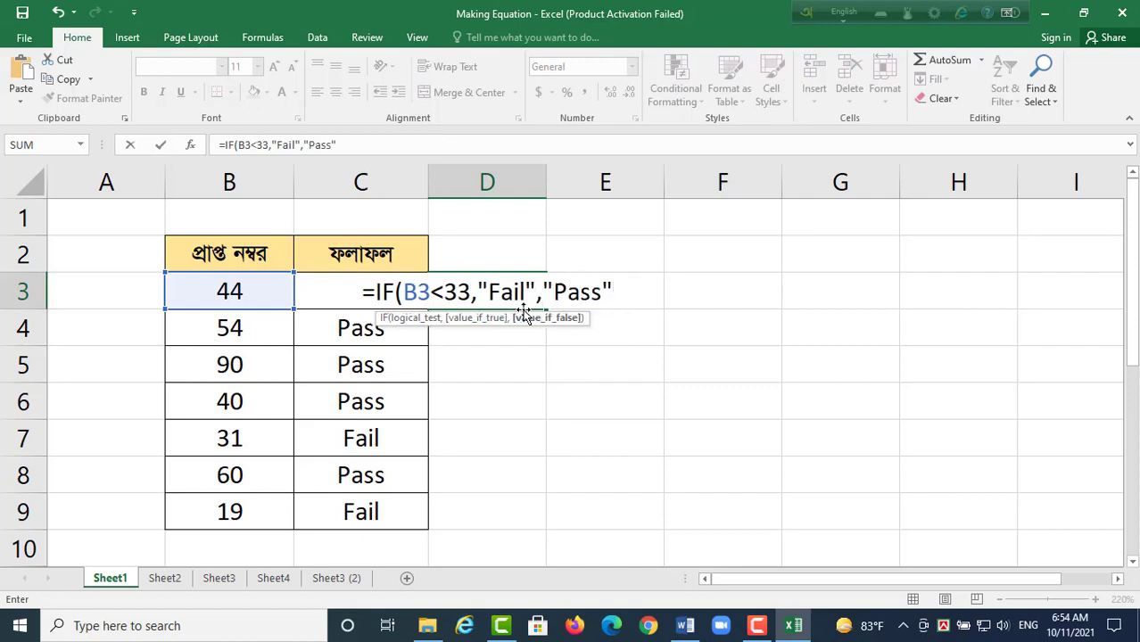
{"action": "type", "text": ")"}
{"action": "key", "text": "Return"}
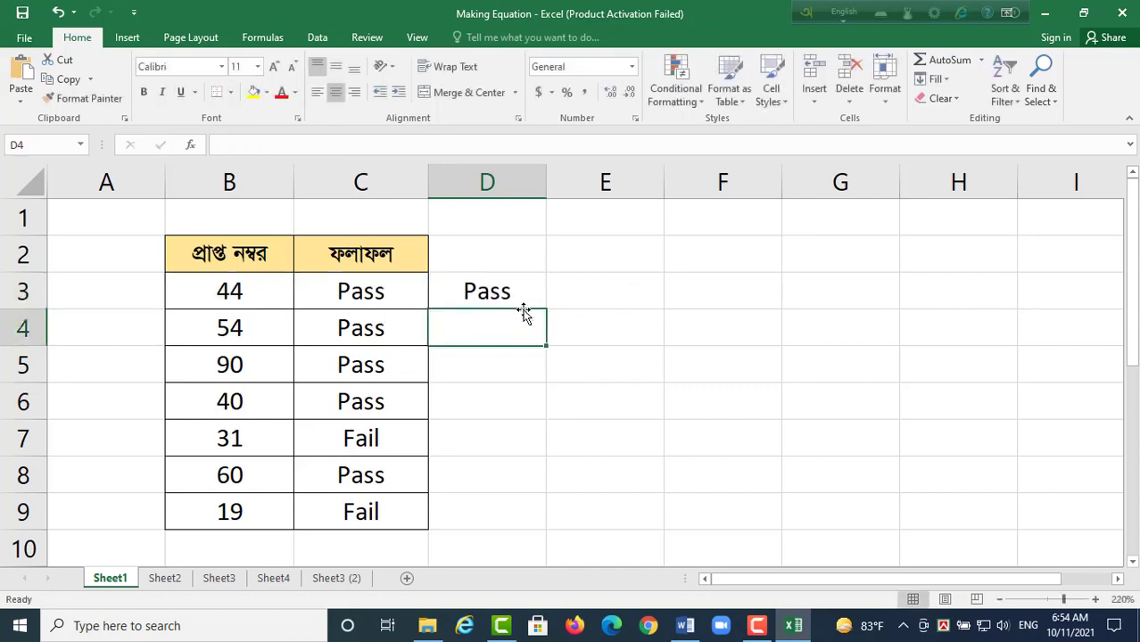
Fill the D3 formula down through D9 and compare the formulas in C3 and D3.
{"action": "key", "text": "Right"}
{"action": "left_click", "coordinate": [505, 286]}
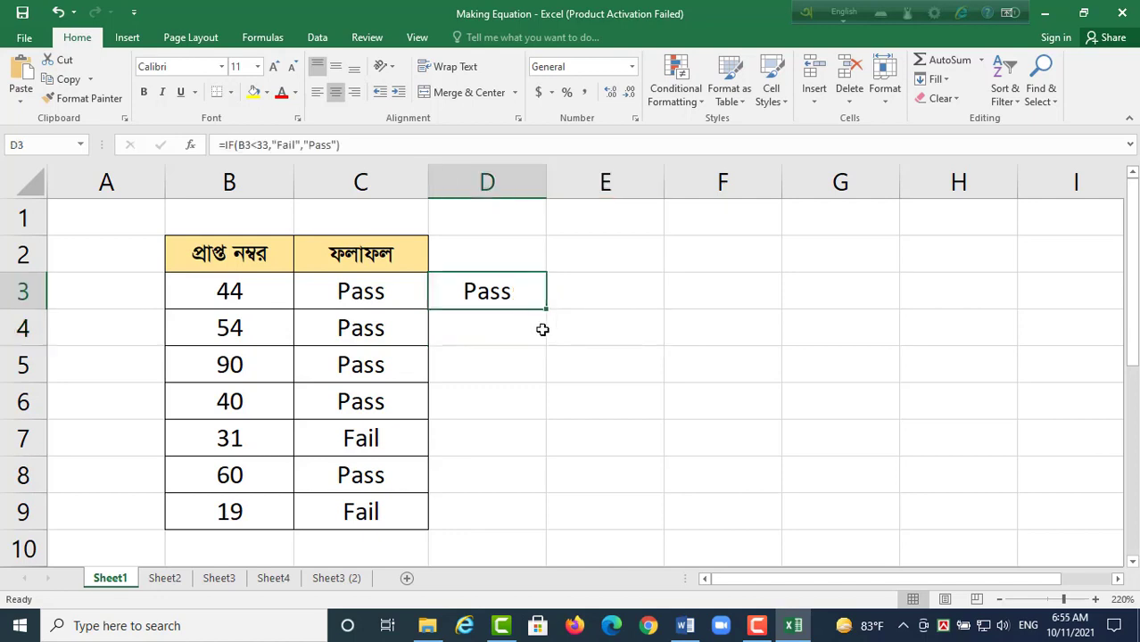
{"action": "left_click_drag", "start_coordinate": [546, 309], "coordinate": [546, 534]}
{"action": "left_click", "coordinate": [386, 288]}
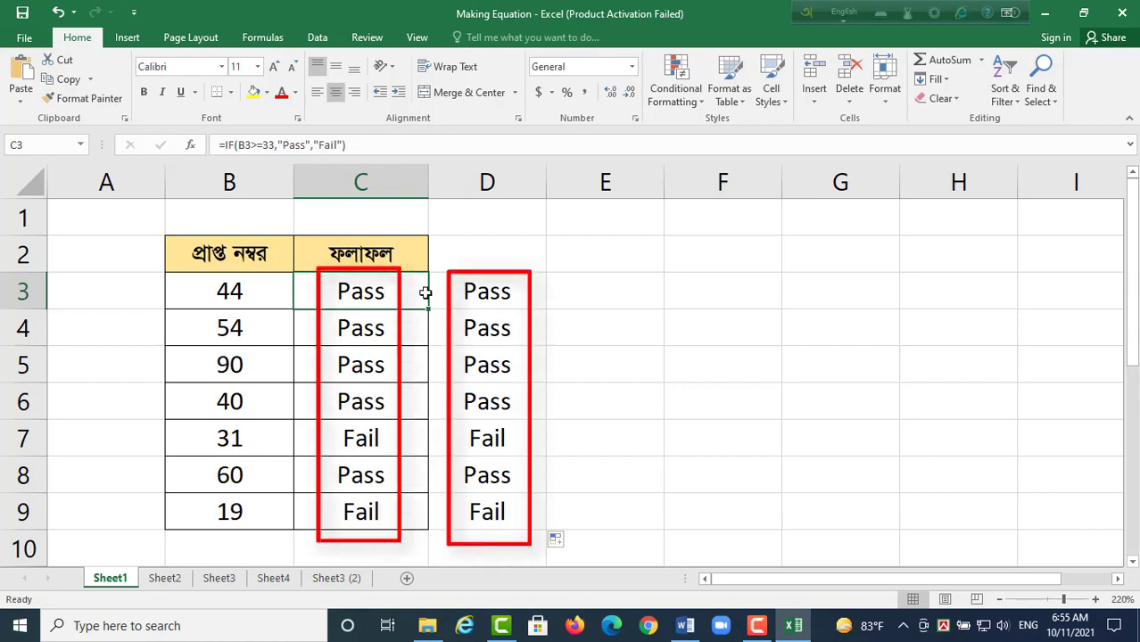
{"action": "left_click", "coordinate": [469, 290]}
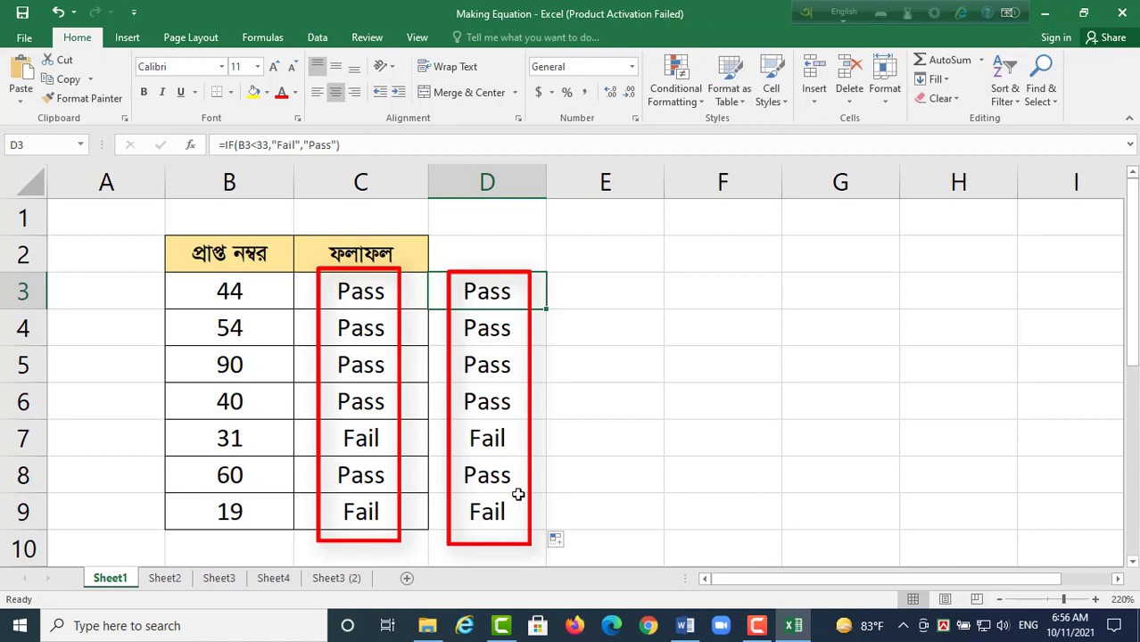
On Sheet2, enter =IF(B3>C3,B3,C3) in cell D3 and fill it down through D9.
{"action": "left_click", "coordinate": [157, 579]}
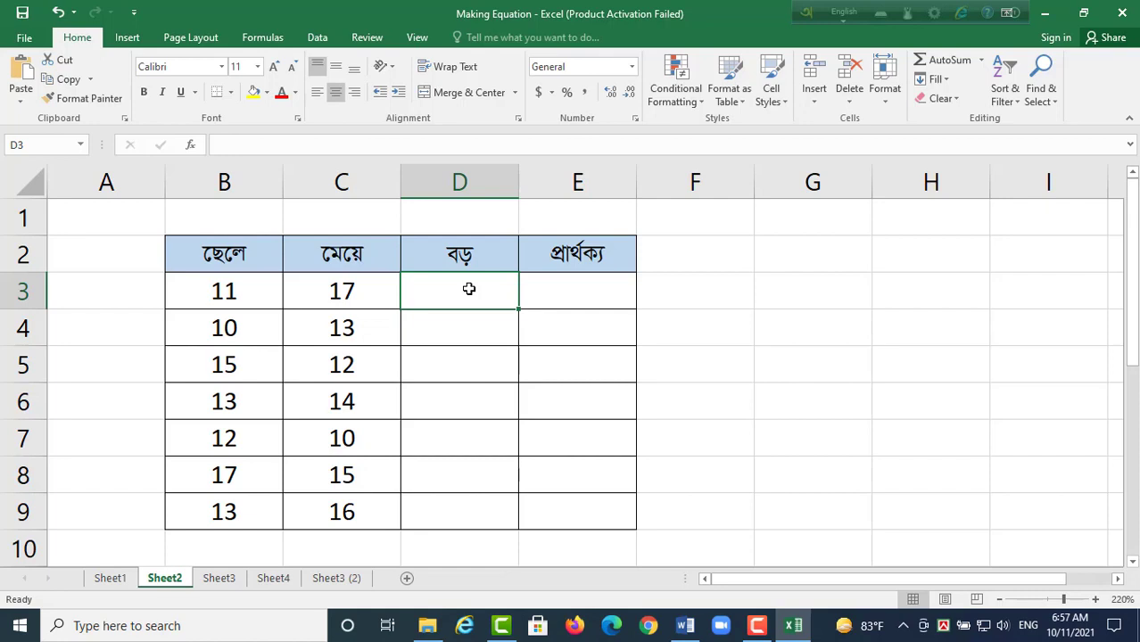
{"action": "type", "text": "=IF("}
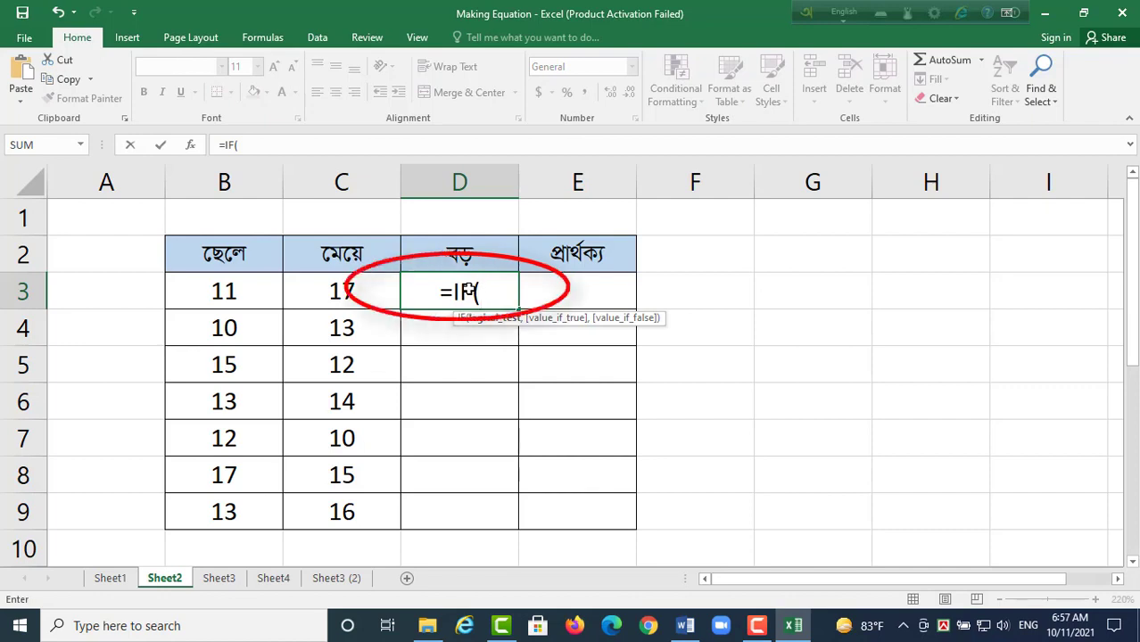
{"action": "type", "text": "B3>C3"}
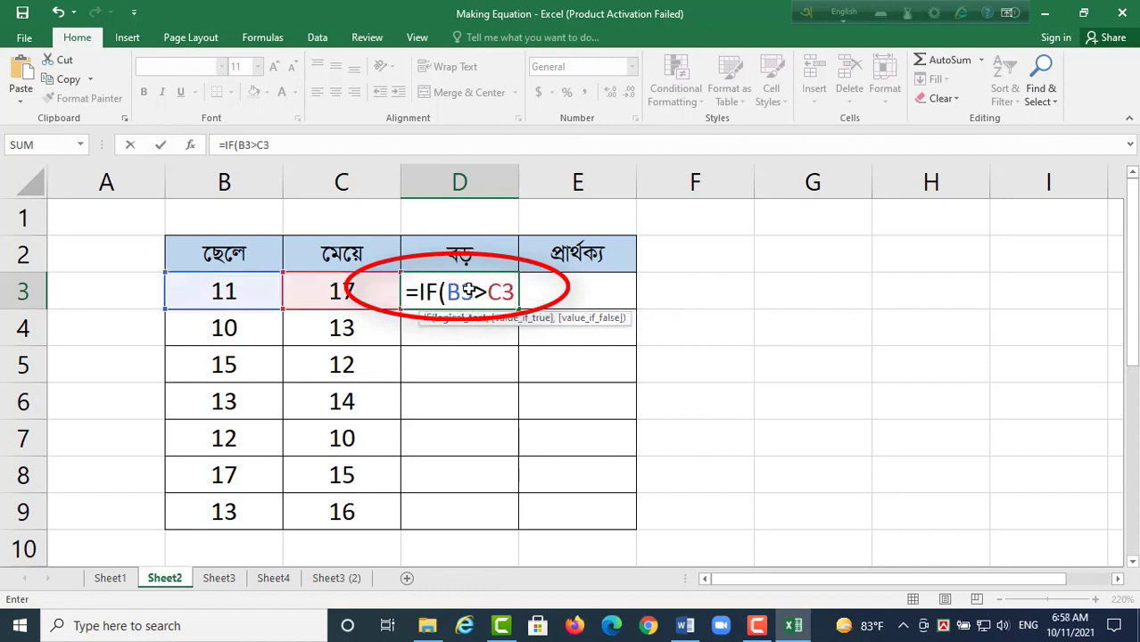
{"action": "type", "text": ","}
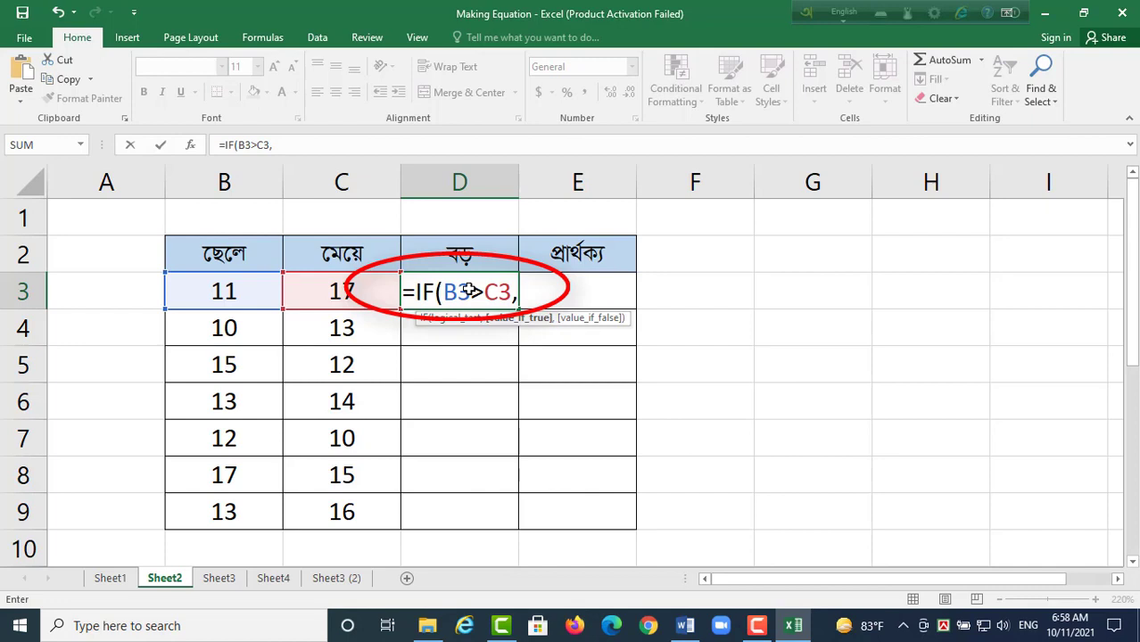
{"action": "type", "text": "B3"}
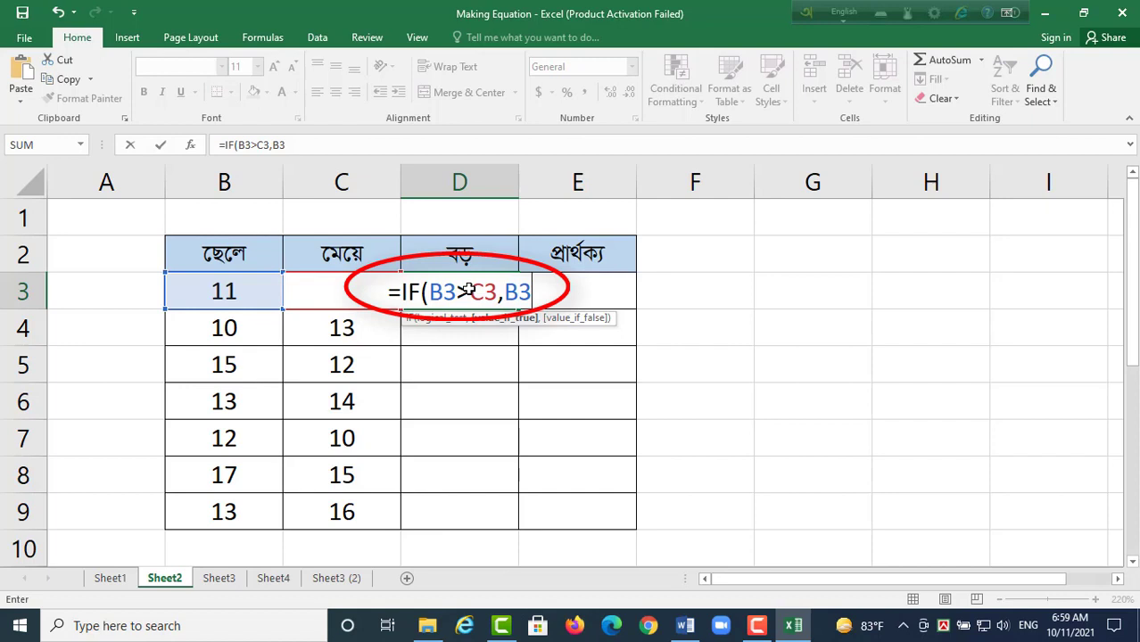
{"action": "type", "text": ","}
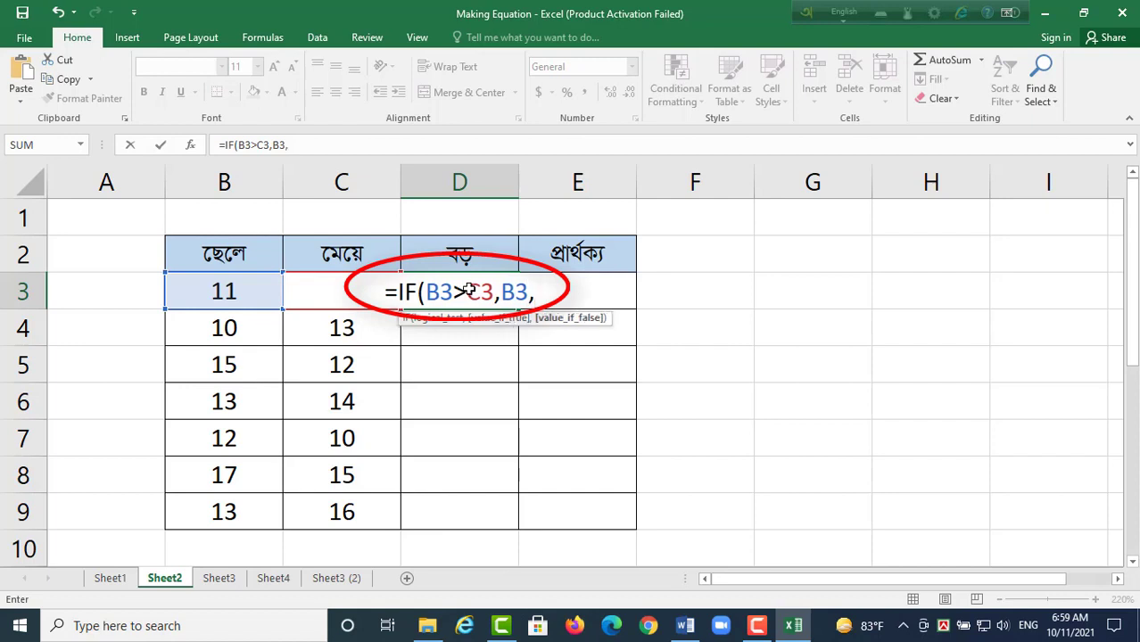
{"action": "type", "text": "C3)"}
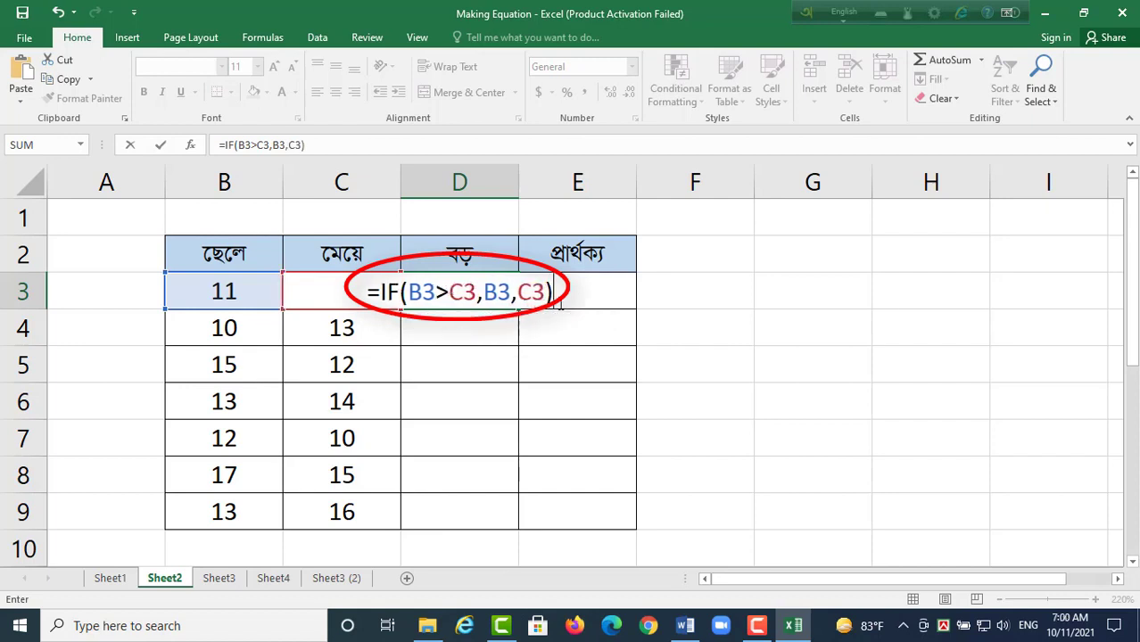
{"action": "key", "text": "Return"}
{"action": "left_click", "coordinate": [495, 290]}
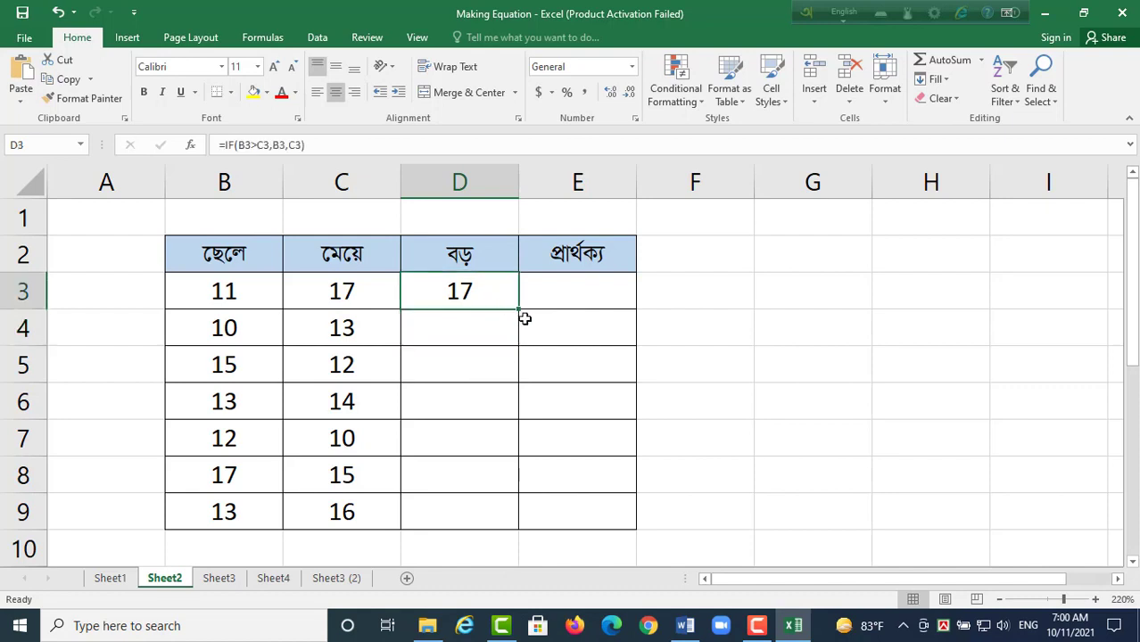
{"action": "left_click_drag", "start_coordinate": [520, 308], "coordinate": [521, 528]}
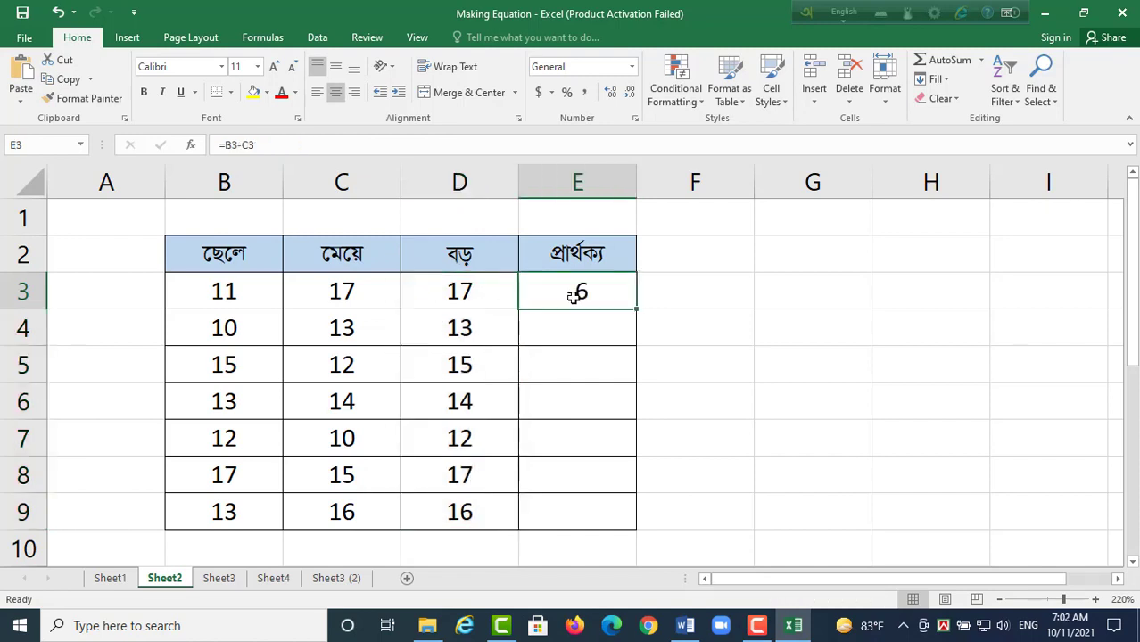
Replace the difference formula in cell E3 with =IF(B3>C3,B3-C3,C3-B3) and fill it down through E9.
{"action": "type", "text": "="}
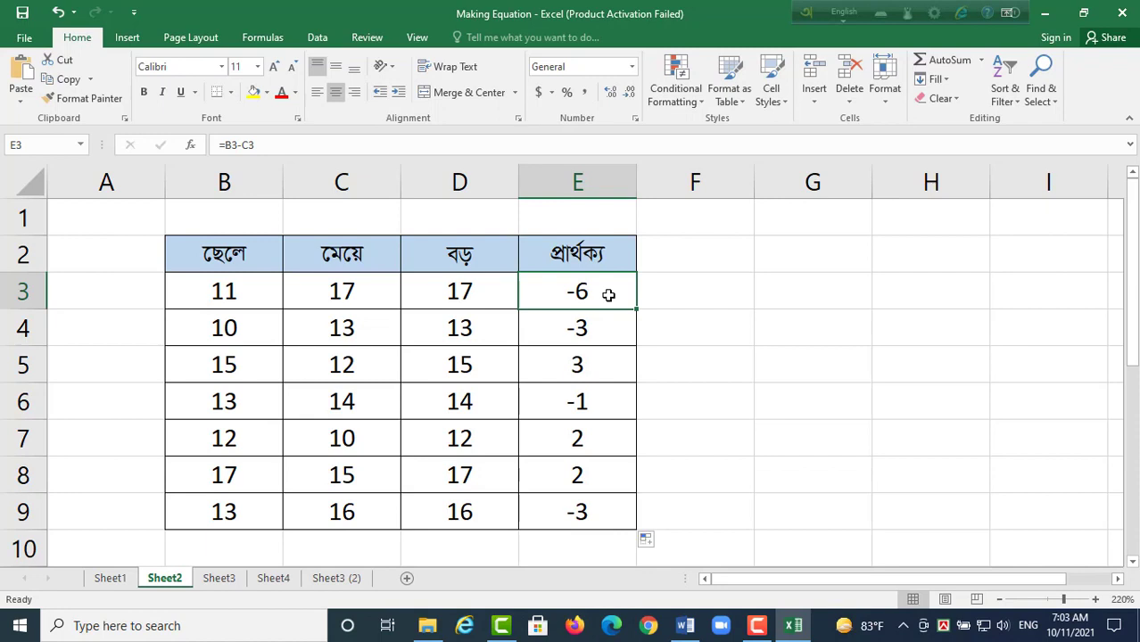
{"action": "type", "text": "="}
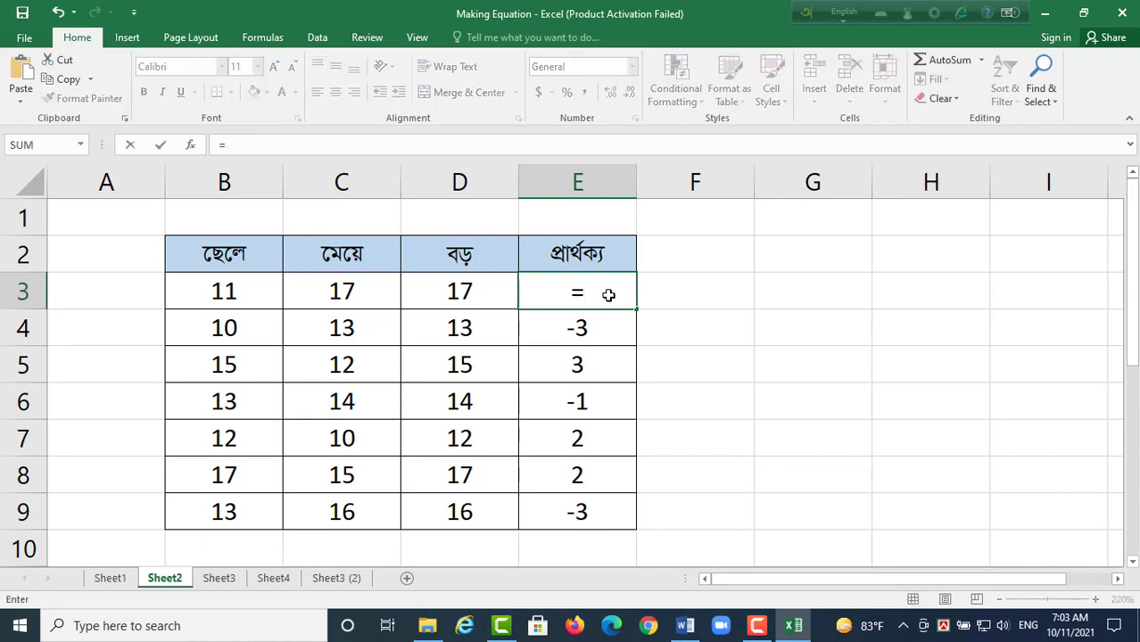
{"action": "type", "text": "IF(B3>C3"}
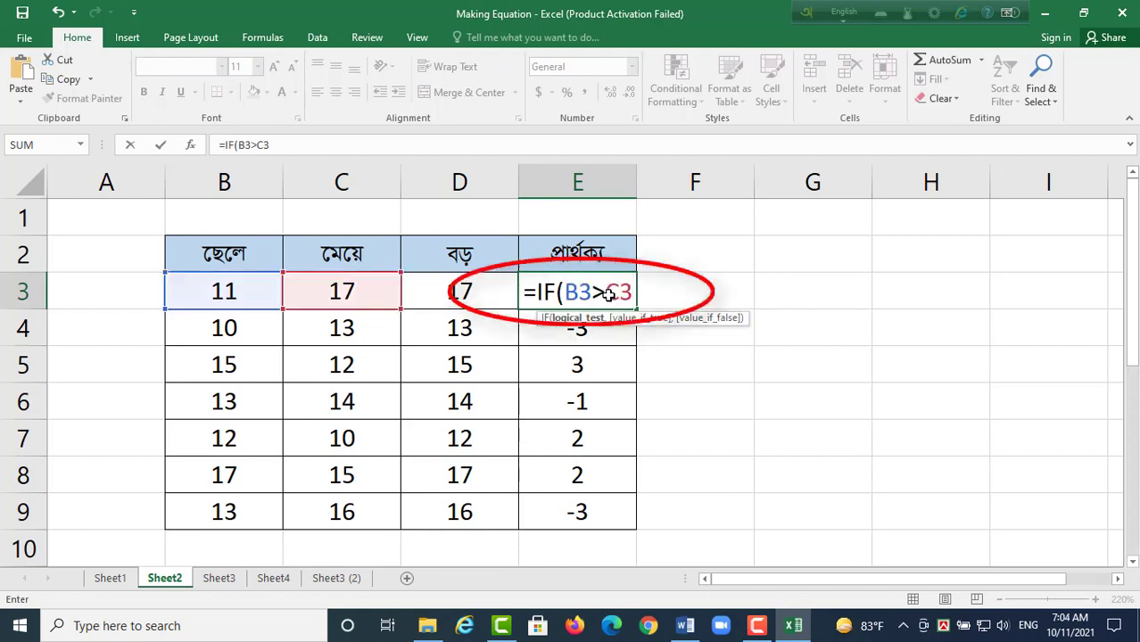
{"action": "type", "text": ","}
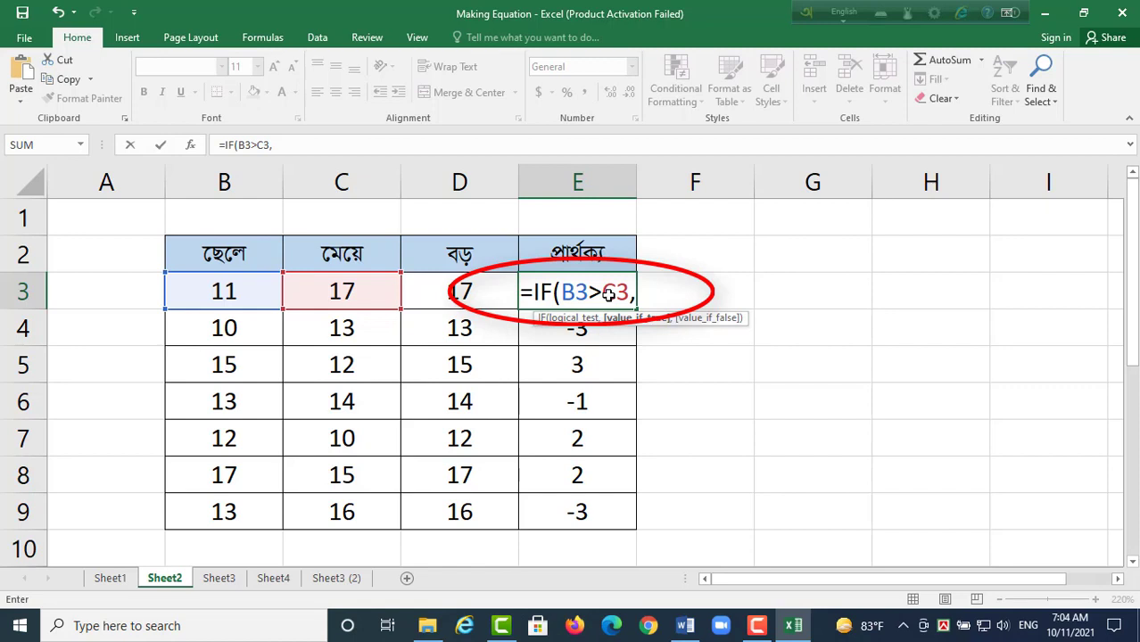
{"action": "type", "text": "B"}
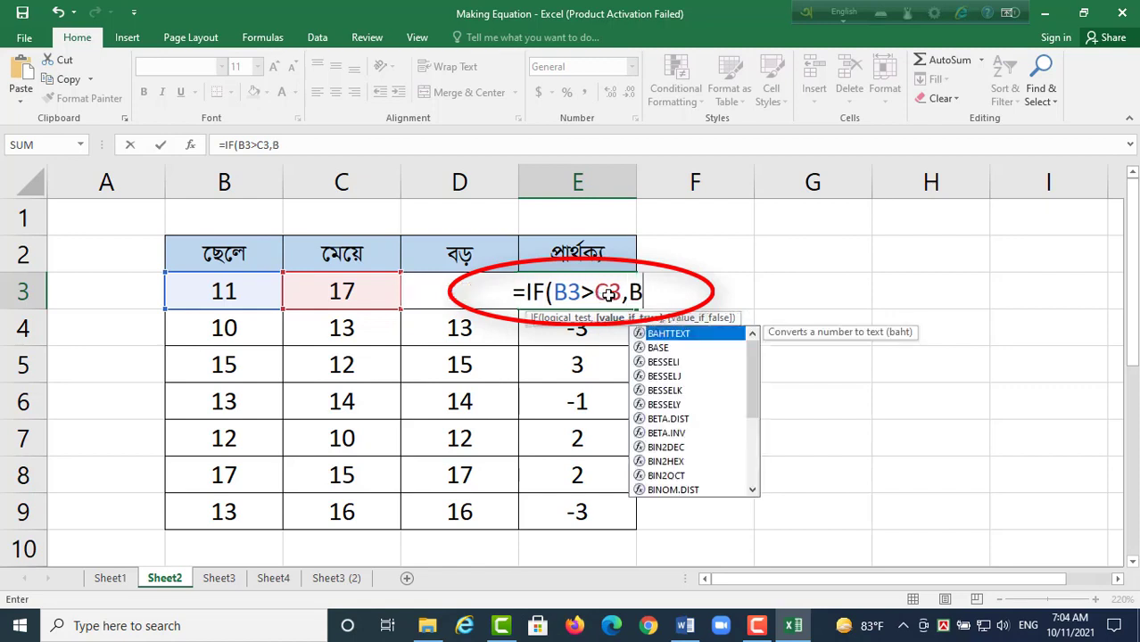
{"action": "type", "text": "3-C3,"}
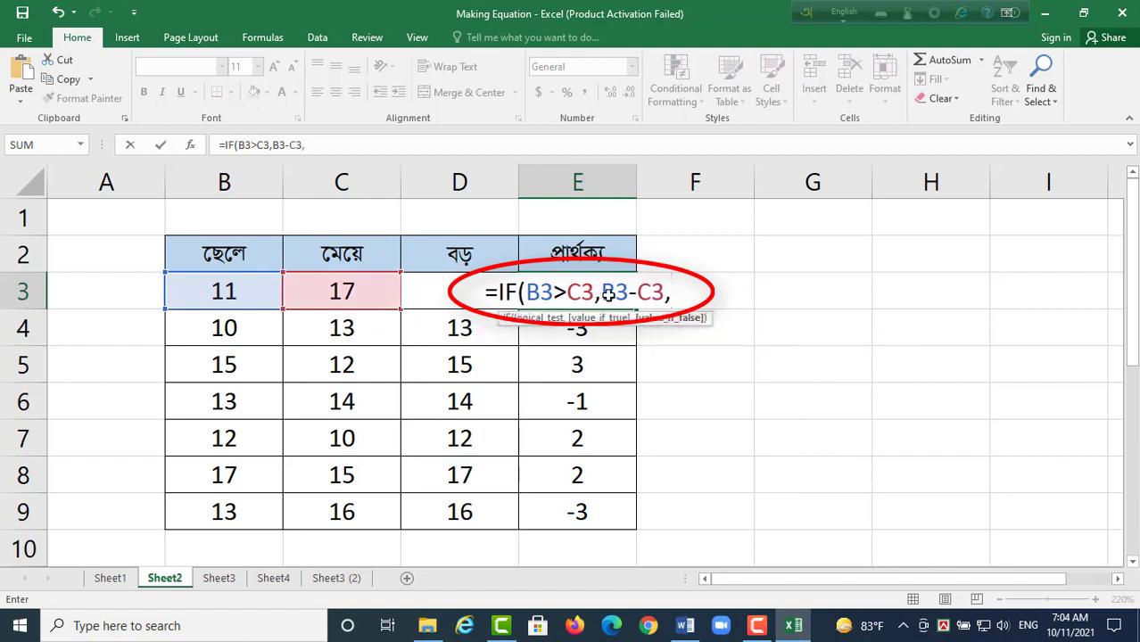
{"action": "type", "text": "C3-"}
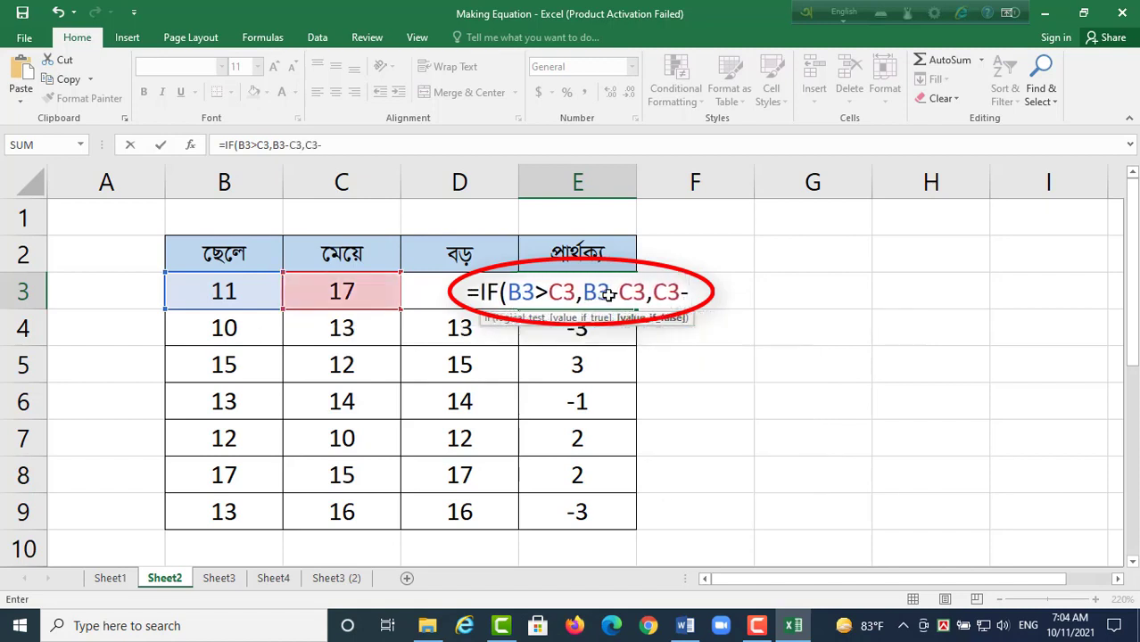
{"action": "type", "text": "B3"}
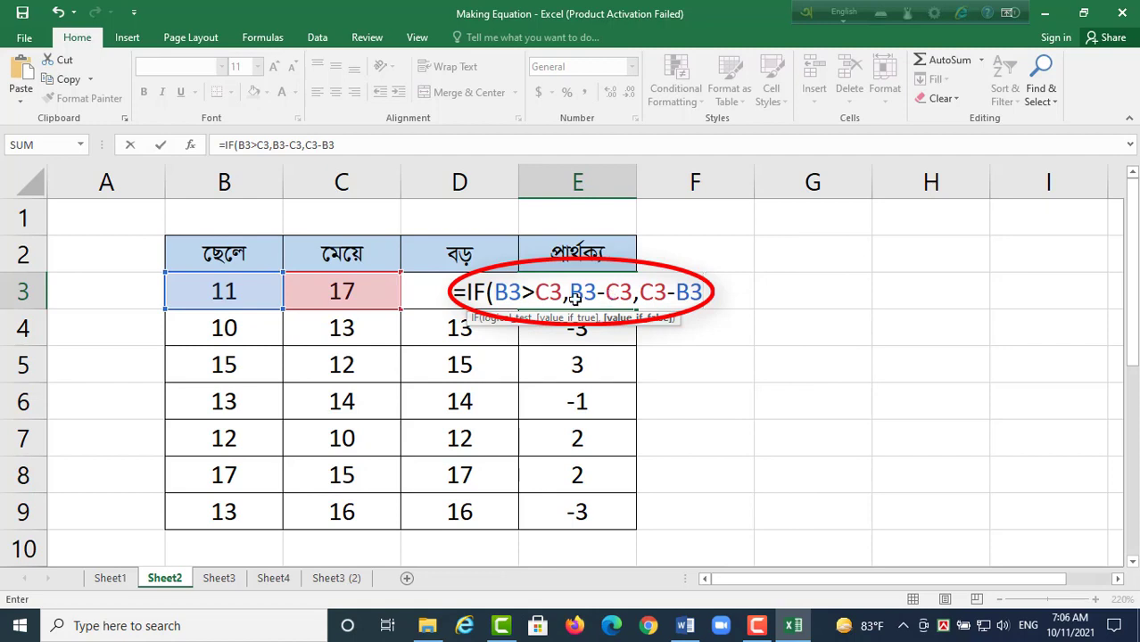
{"action": "type", "text": ")"}
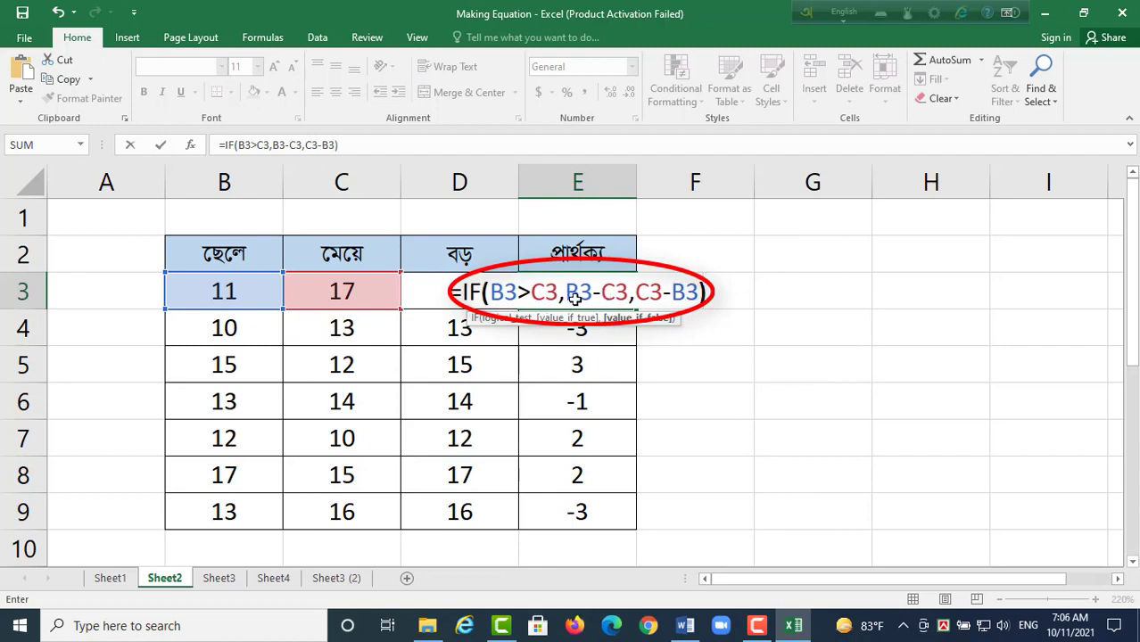
{"action": "key", "text": "Return"}
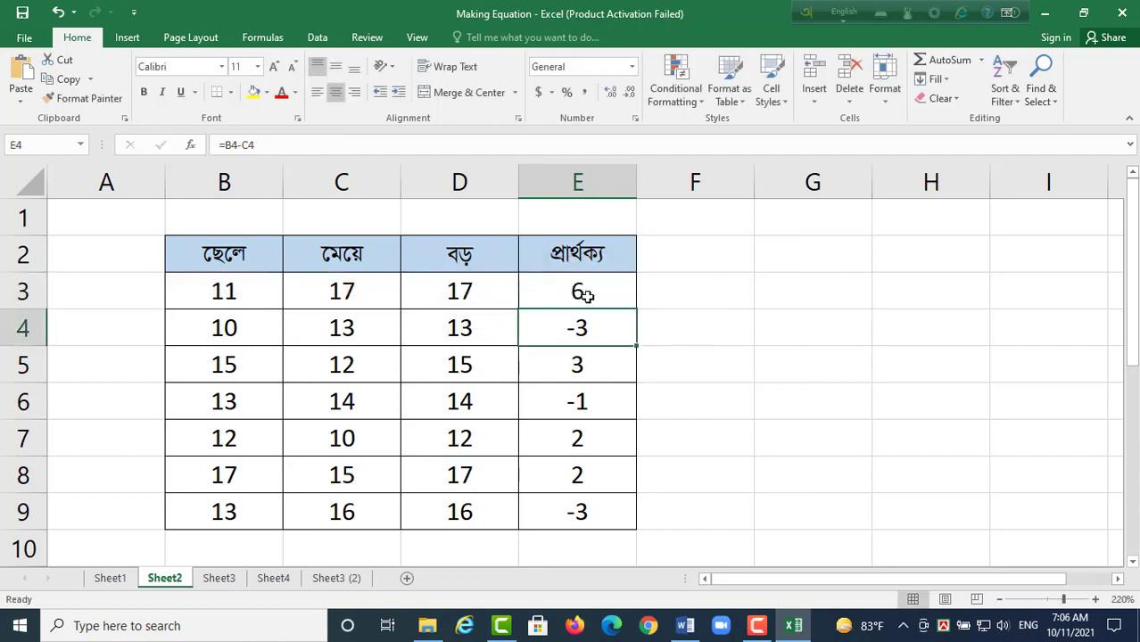
{"action": "left_click", "coordinate": [576, 297]}
{"action": "left_click_drag", "start_coordinate": [636, 309], "coordinate": [626, 512]}
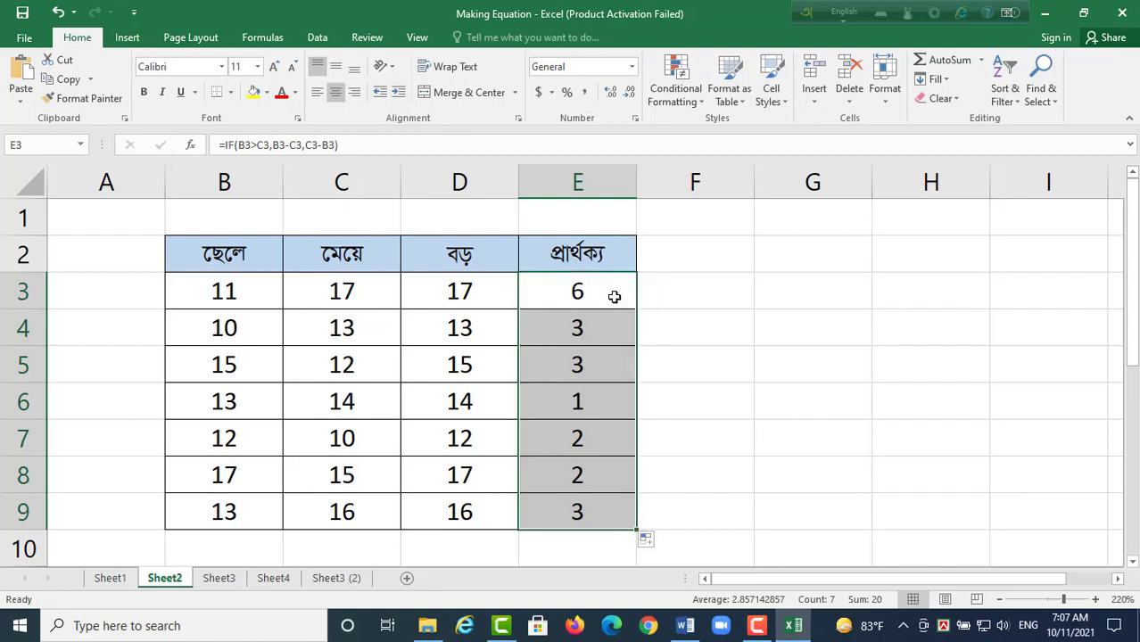
On Sheet3, enter the discount formula =IF(B3>=5000,B3*5%,0) in cell C3 and fill it down through C9.
{"action": "left_click", "coordinate": [230, 579]}
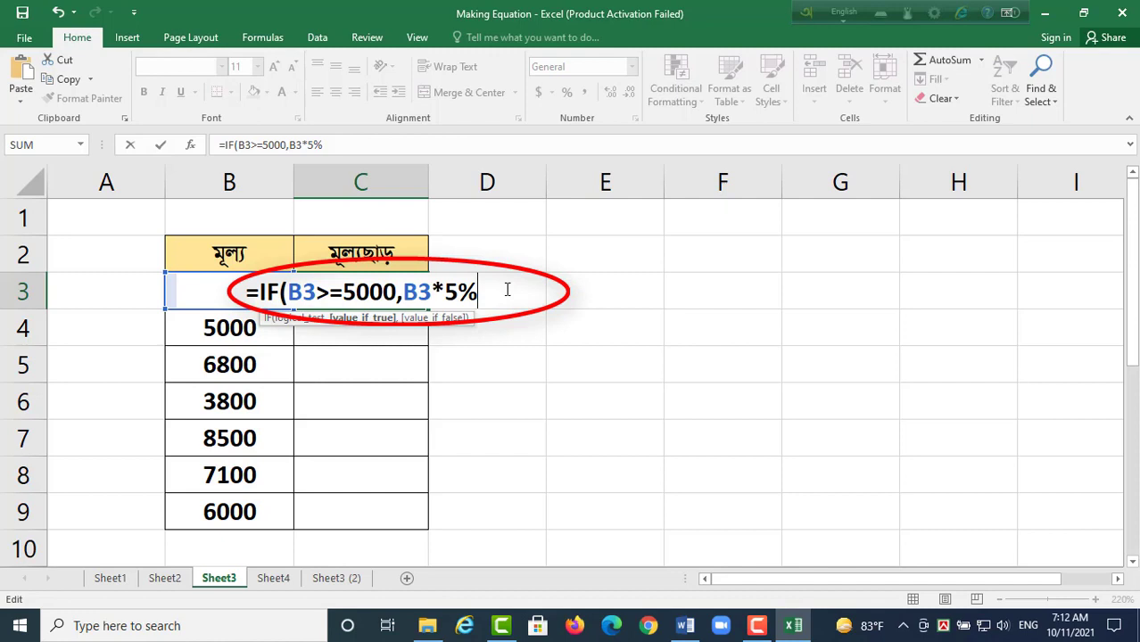
{"action": "type", "text": ","}
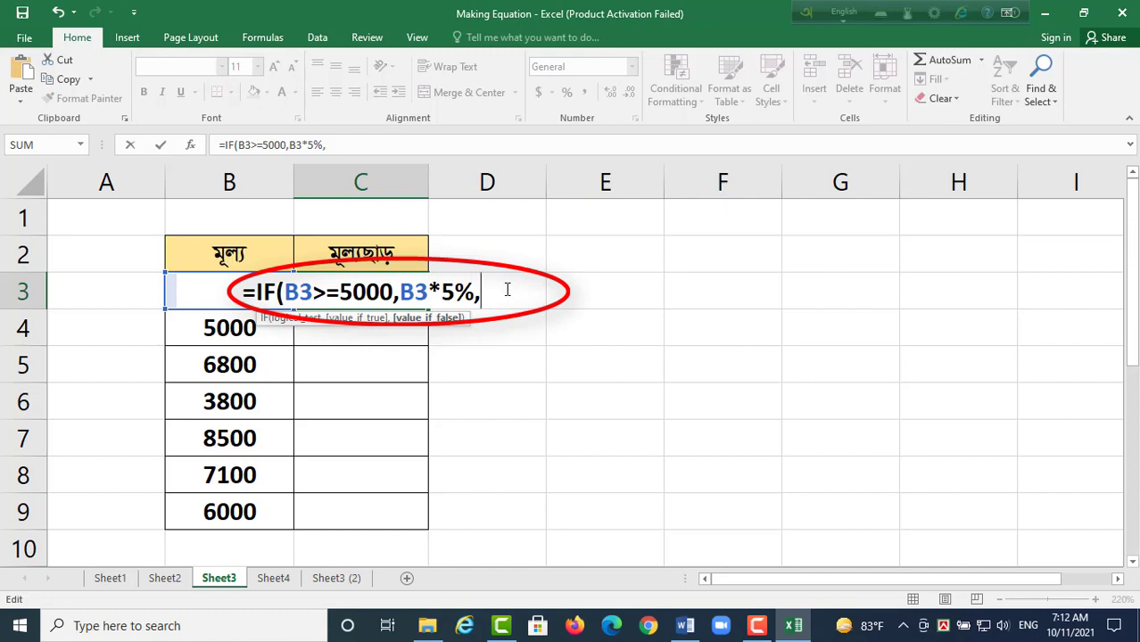
{"action": "type", "text": "0)"}
{"action": "key", "text": "Return"}
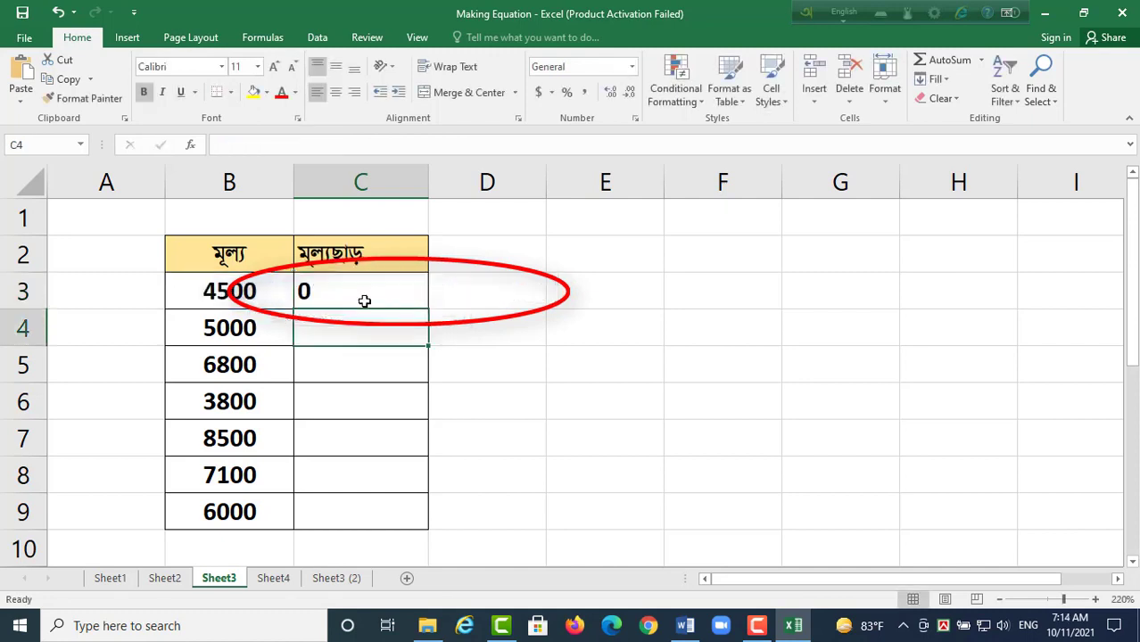
{"action": "left_click", "coordinate": [365, 301]}
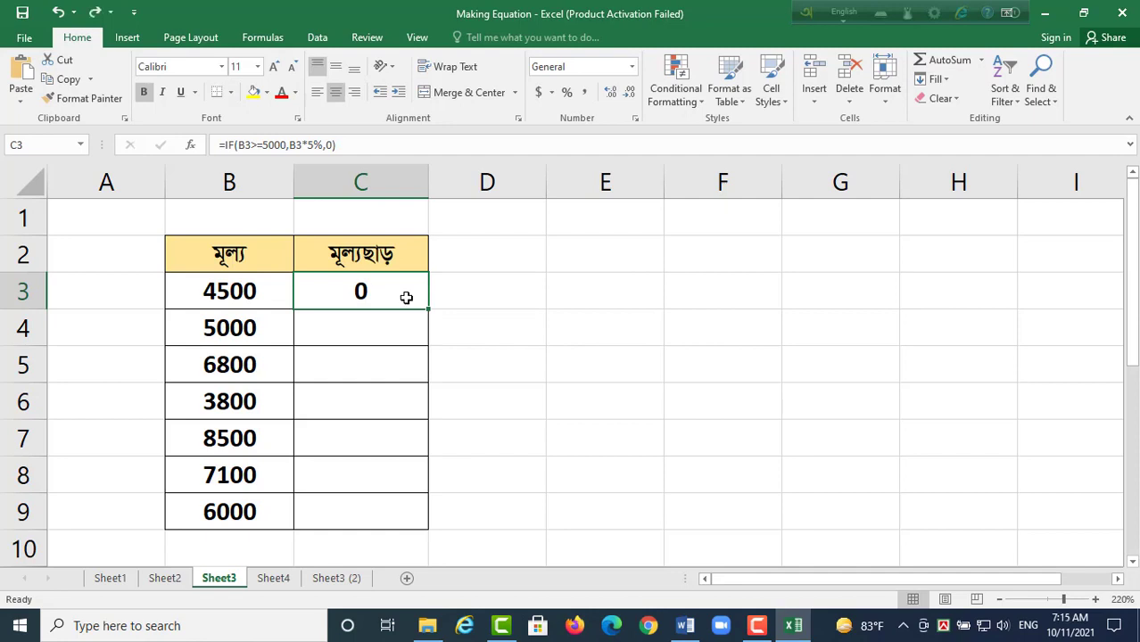
{"action": "left_click_drag", "start_coordinate": [428, 312], "coordinate": [430, 524]}
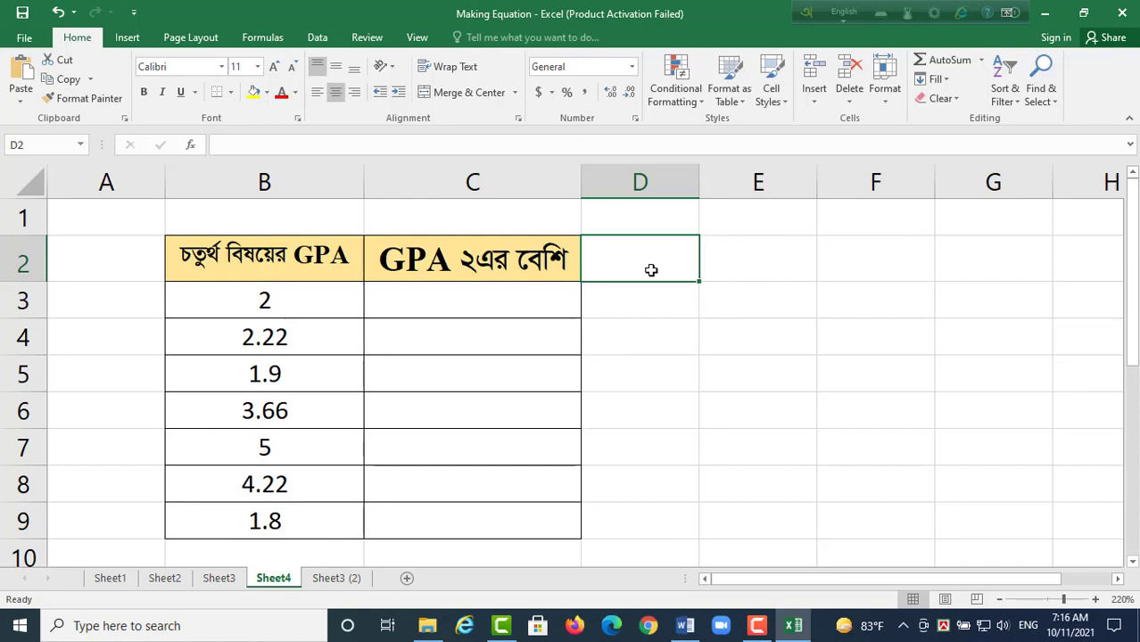
On Sheet4, enter =IF(B3>2,B3-2,0) in cell C3 for the GPA above 2 and fill it down through C9.
{"action": "left_click", "coordinate": [498, 307]}
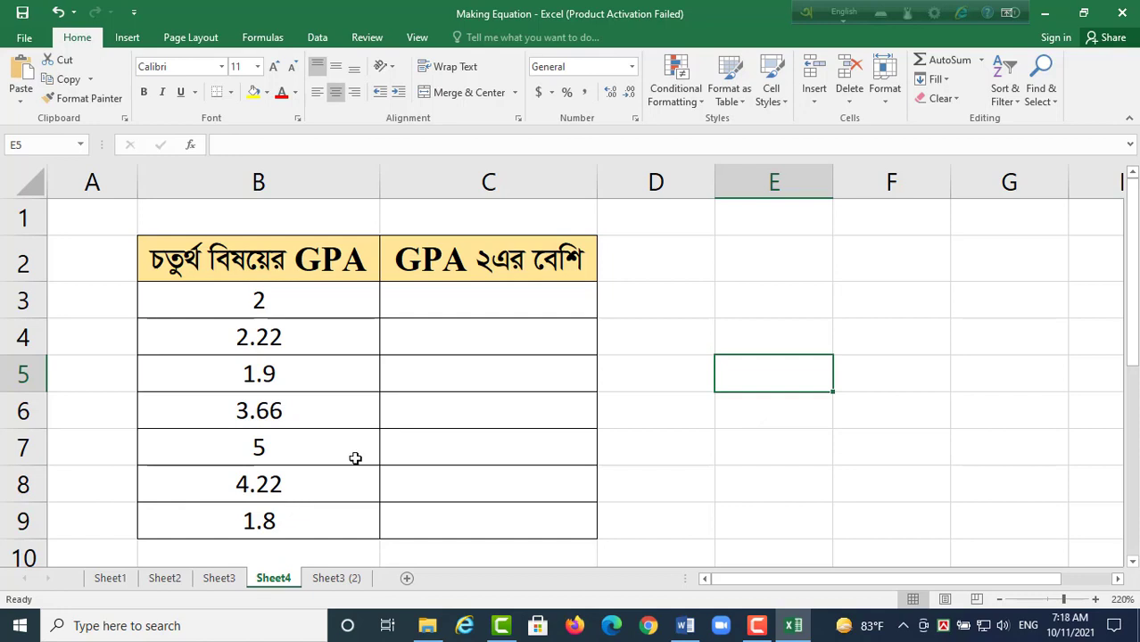
{"action": "left_click", "coordinate": [509, 297]}
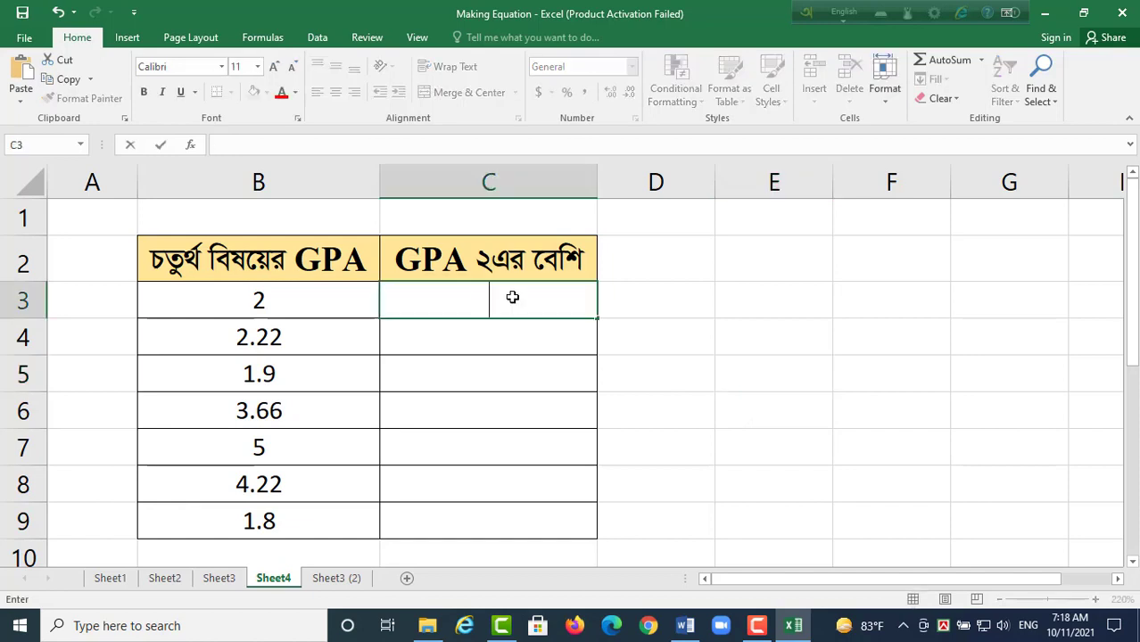
{"action": "type", "text": "=IF("}
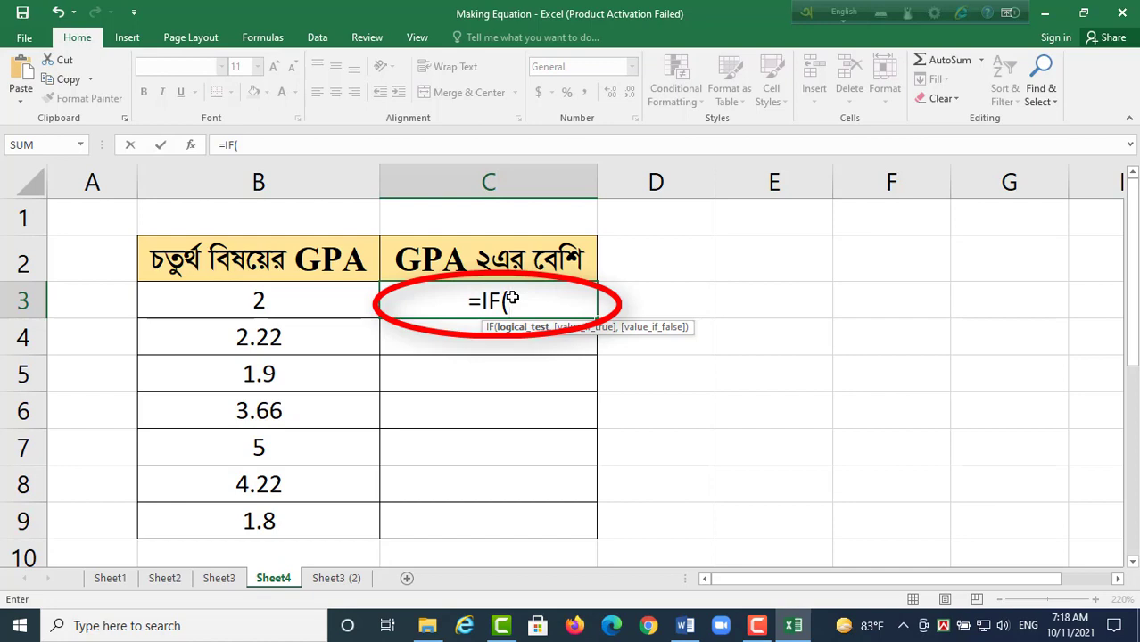
{"action": "type", "text": "B3>2"}
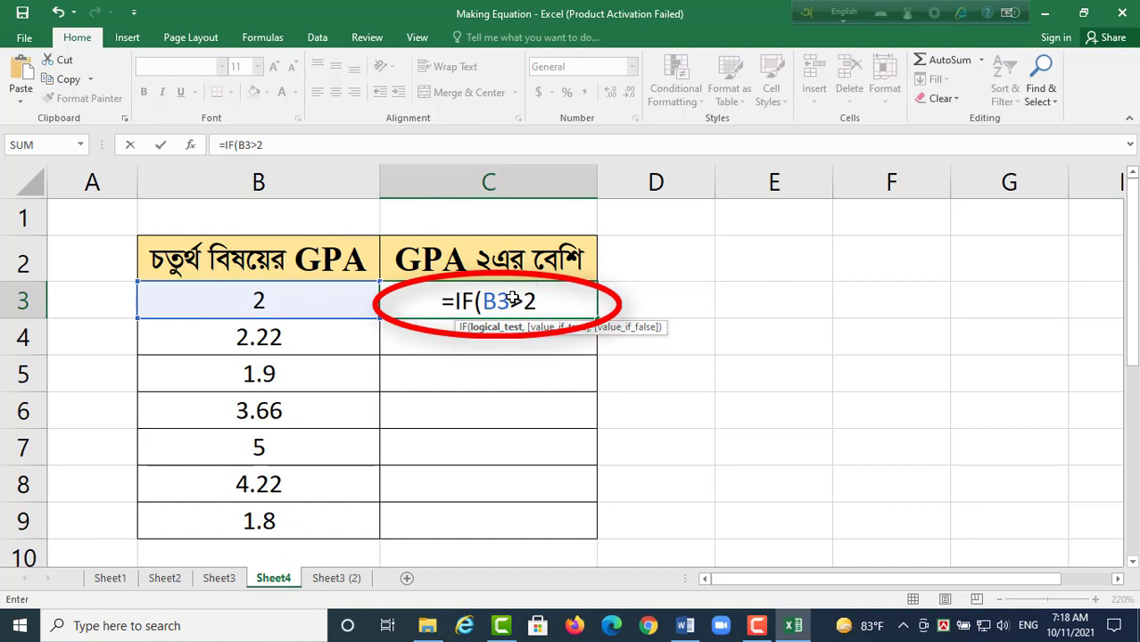
{"action": "type", "text": ","}
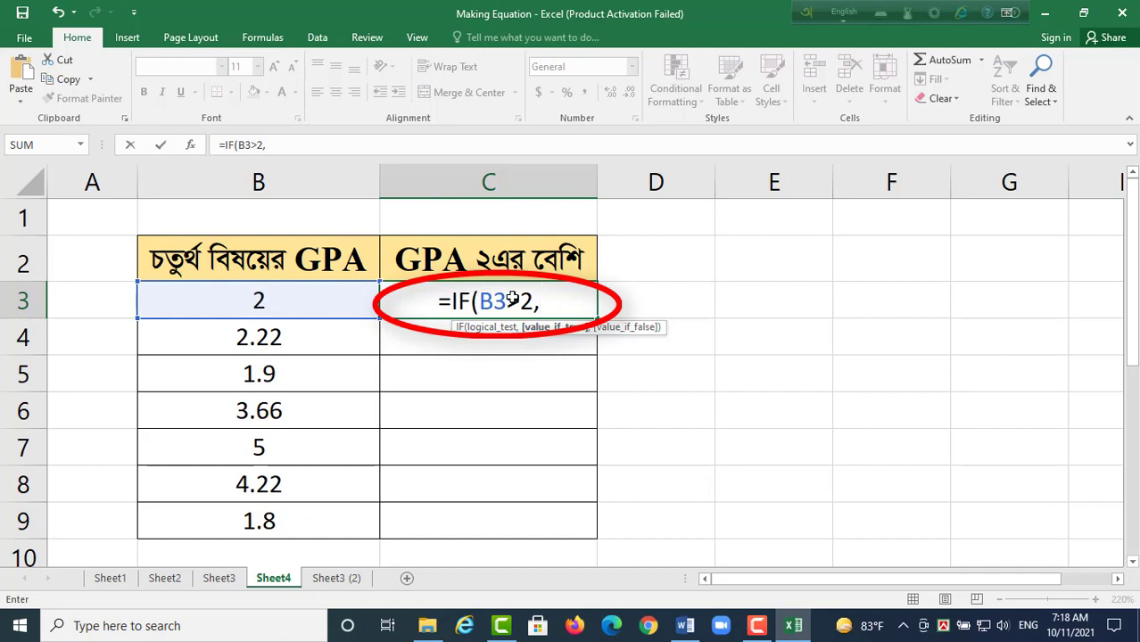
{"action": "type", "text": "B3-"}
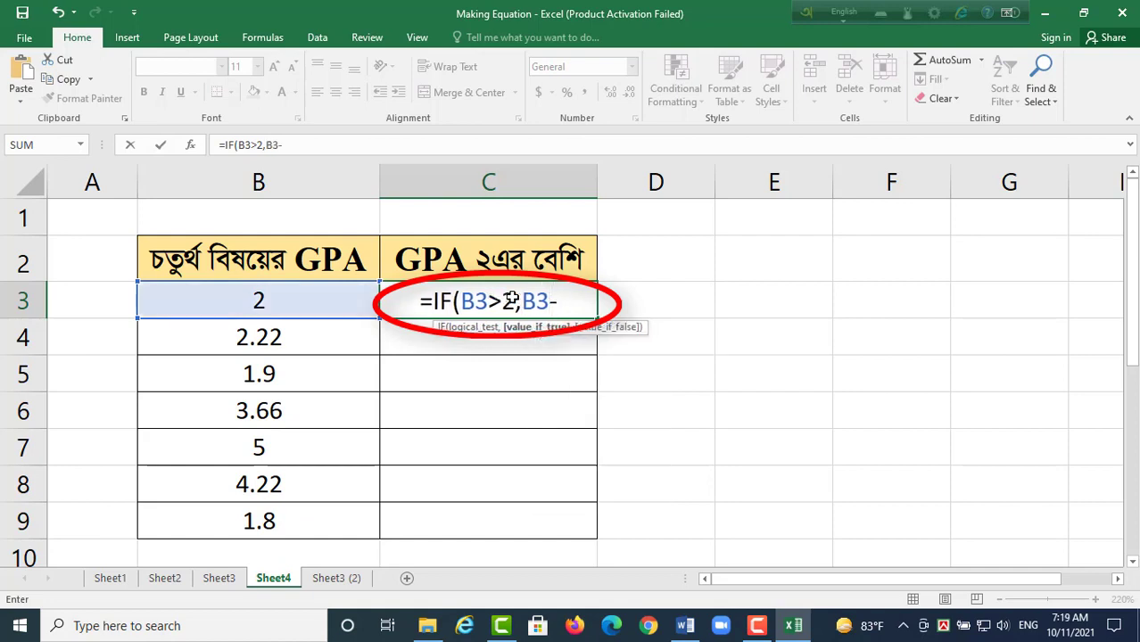
{"action": "type", "text": "2,0)"}
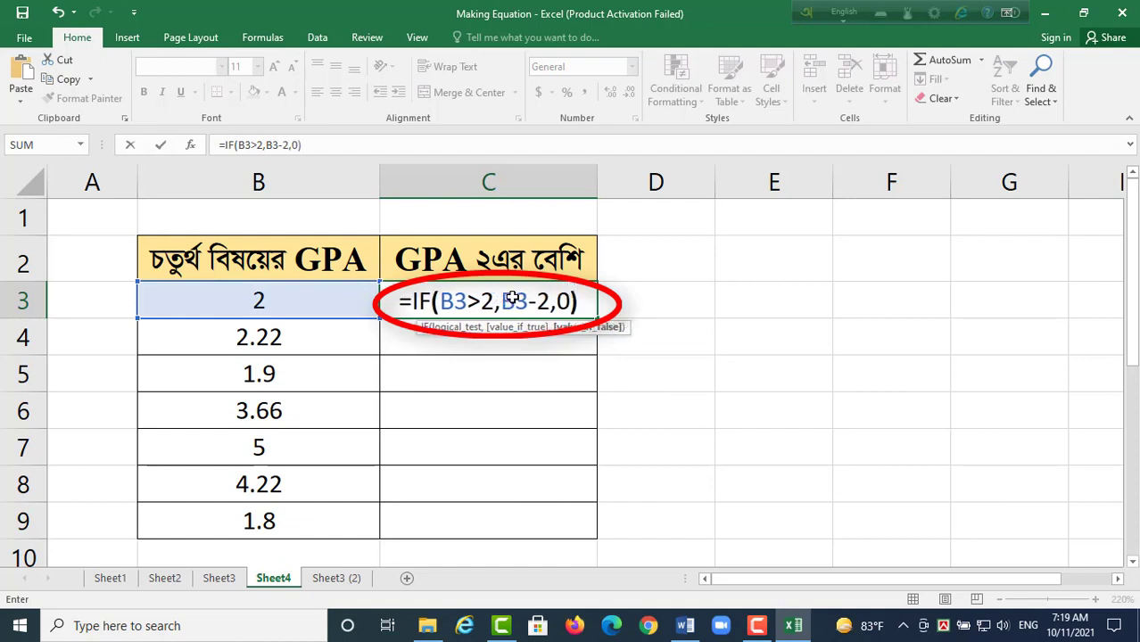
{"action": "key", "text": "ctrl+Return"}
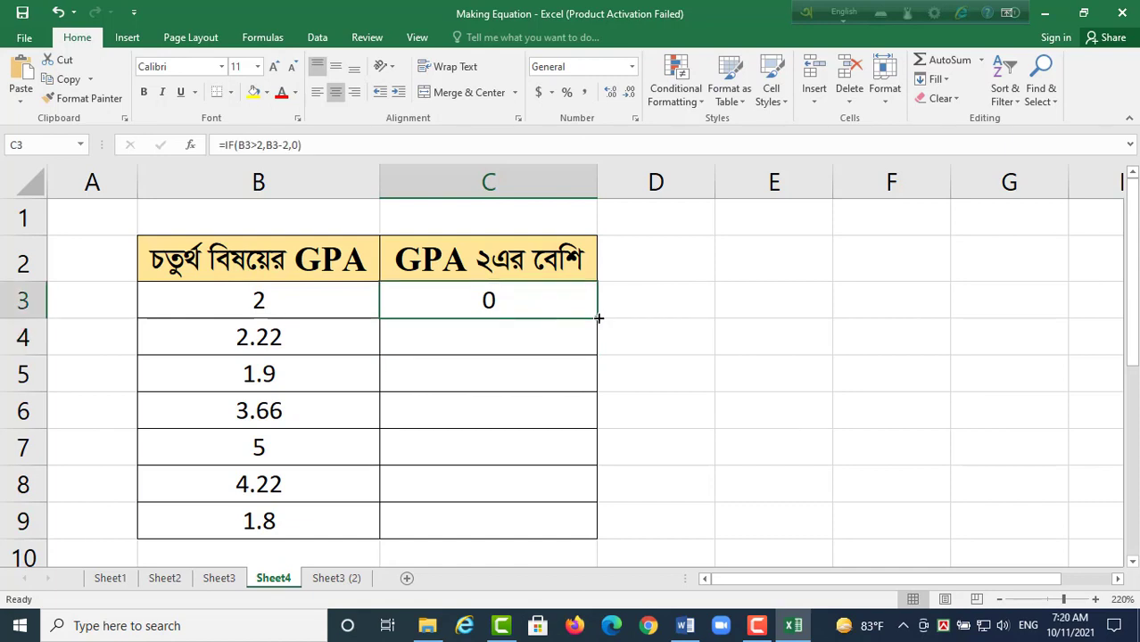
{"action": "left_click_drag", "start_coordinate": [597, 317], "coordinate": [598, 535]}
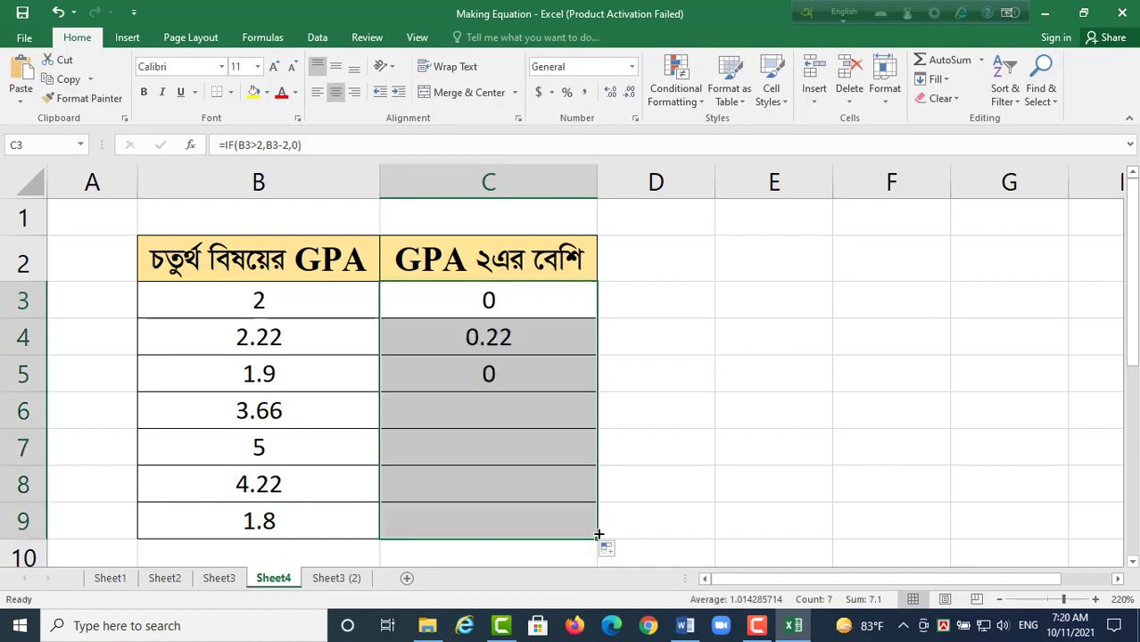